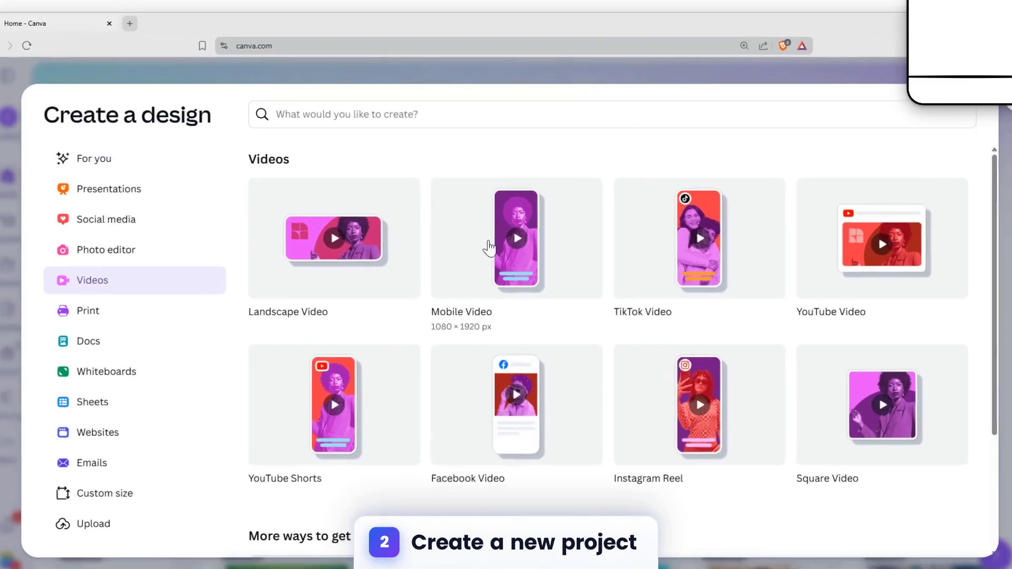
Create a blank Mobile Video design (1080 × 1920 px) and open its elements library.
click(482, 242)
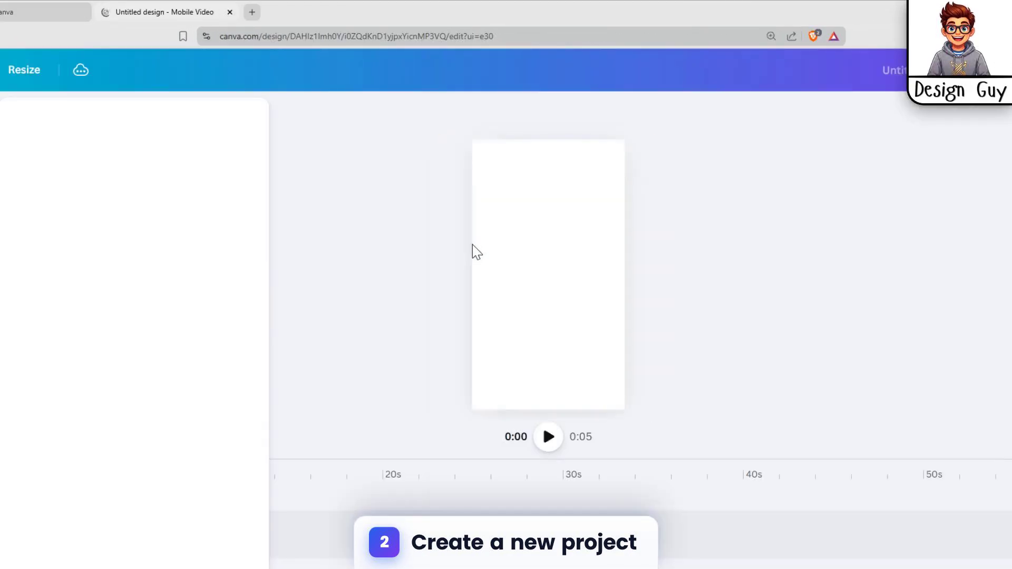
click(474, 245)
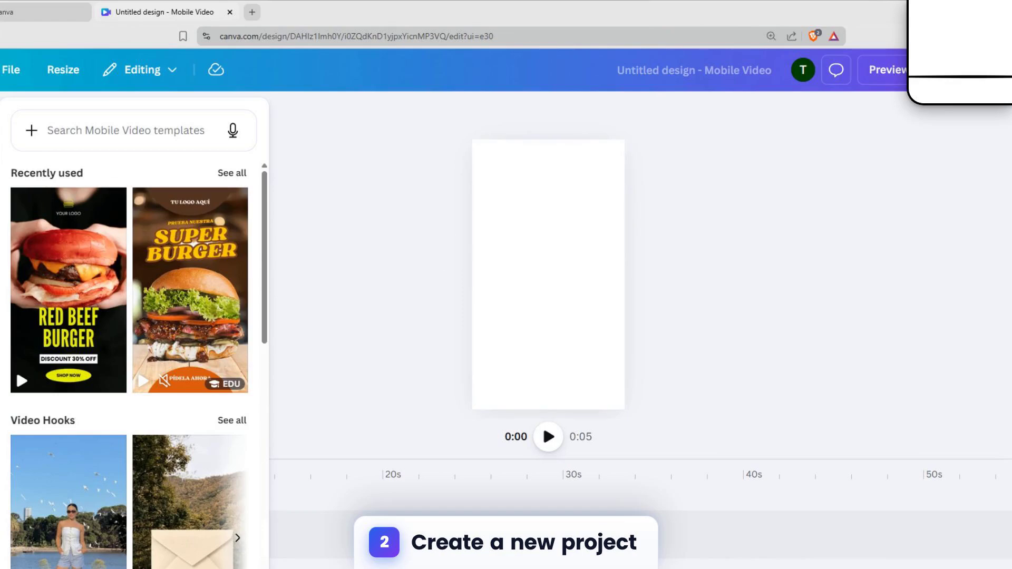
click(27, 174)
Search the elements library for "film" and display all matching frames.
click(172, 129)
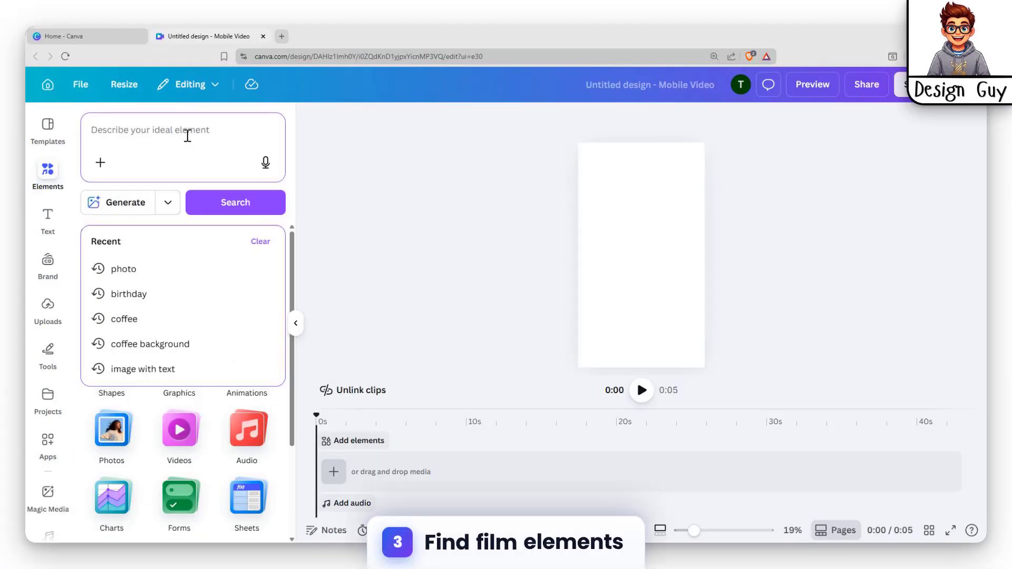
text(fi)
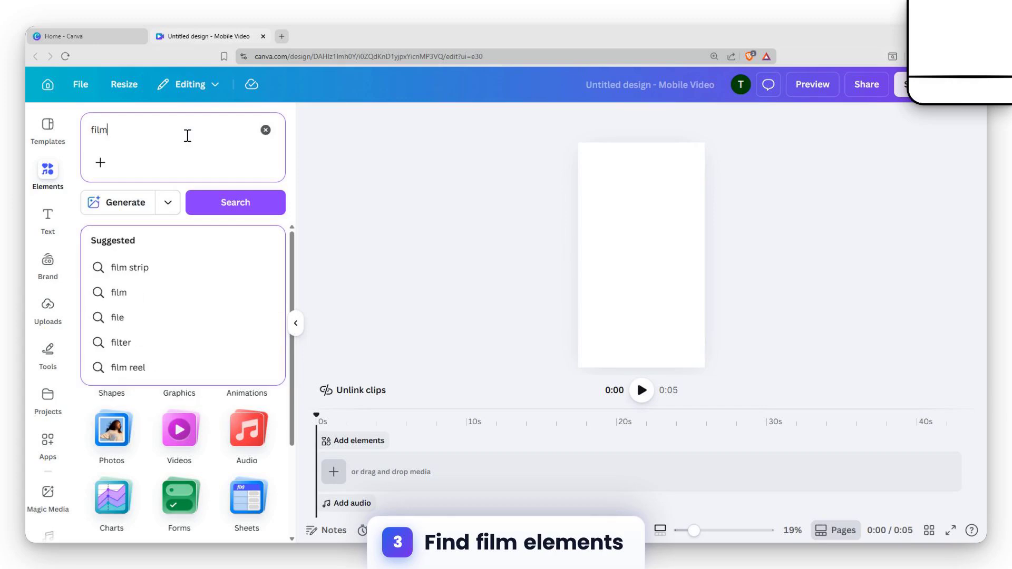
text(lm)
key(Return)
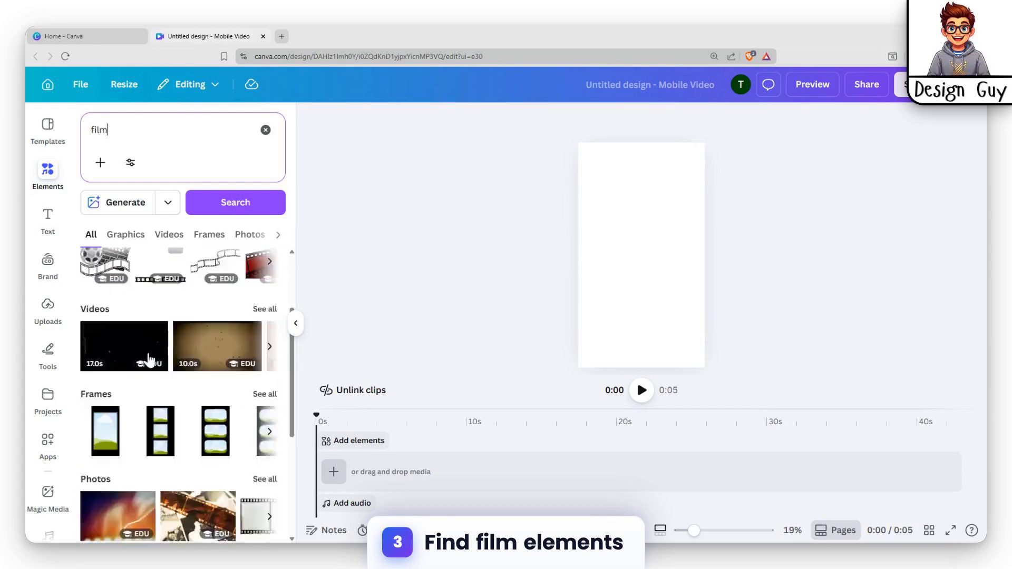
scroll(150, 360, down, 3)
scroll(149, 360, up, 3)
click(265, 394)
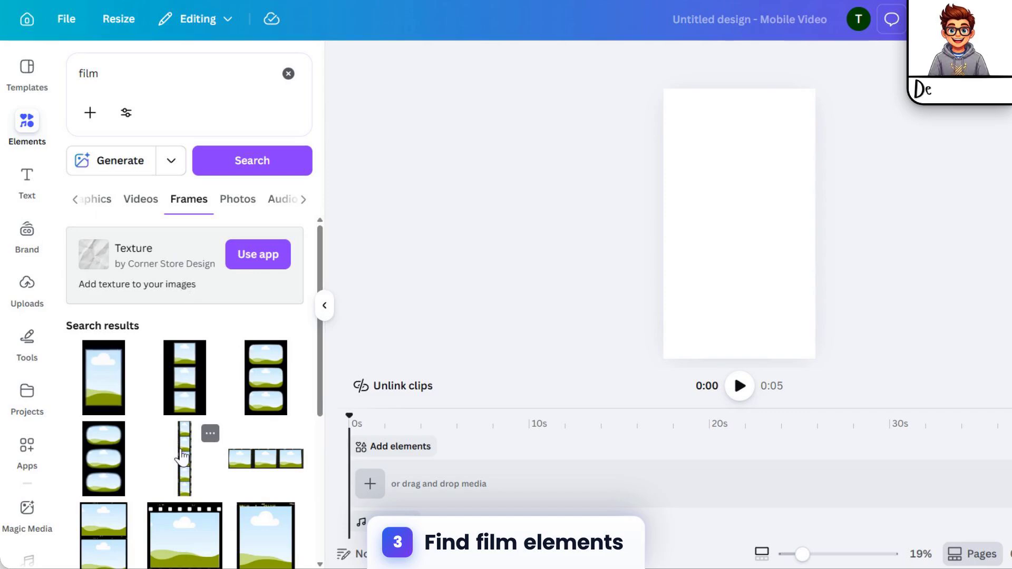
click(181, 456)
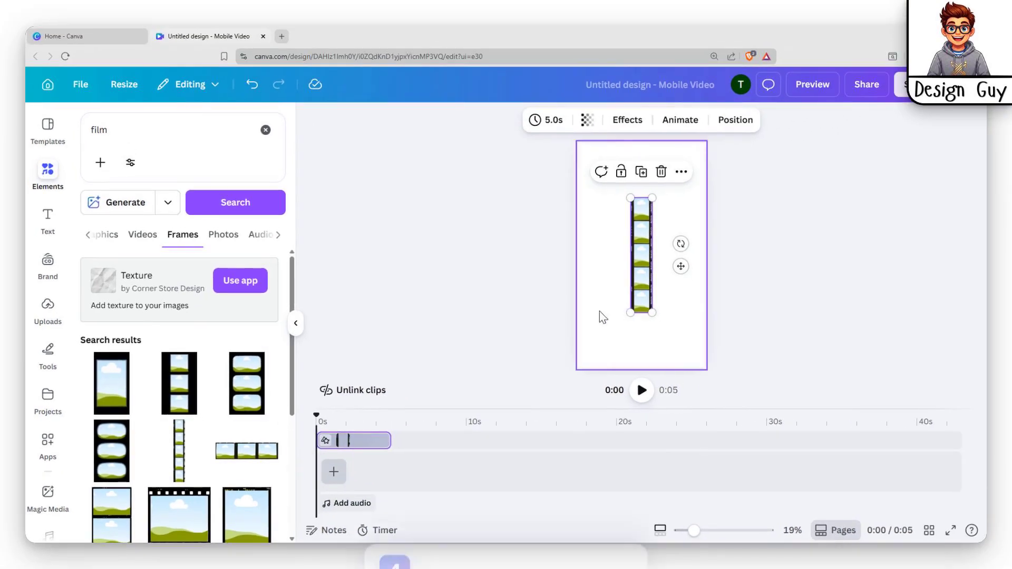
scroll(208, 399, down, 4)
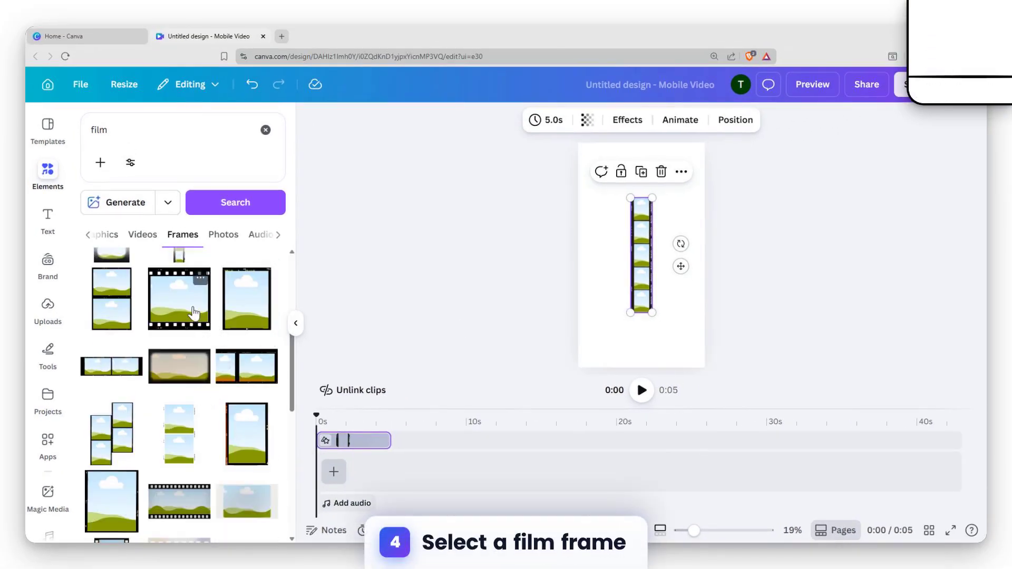
click(178, 307)
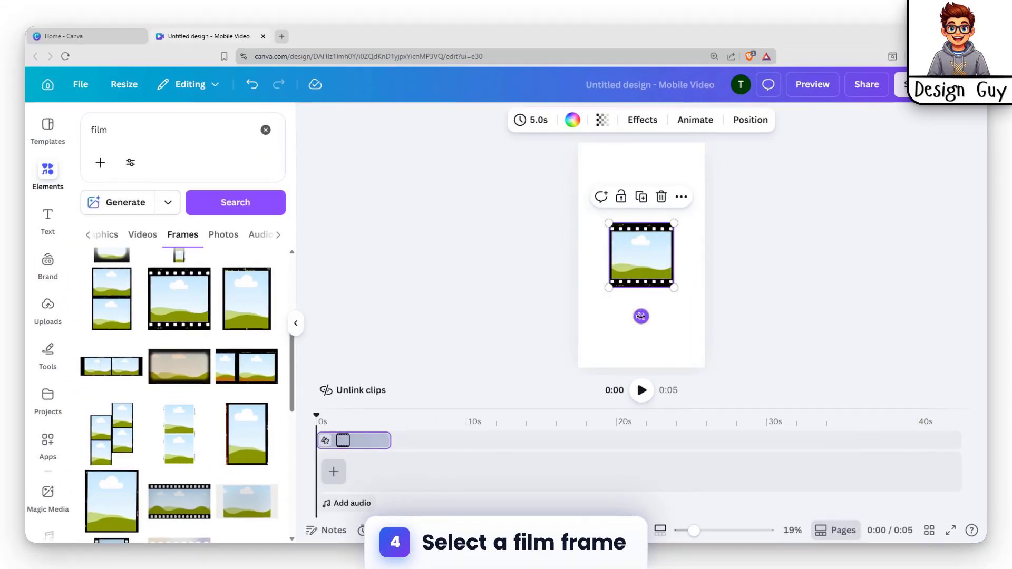
drag(641, 316, 591, 299)
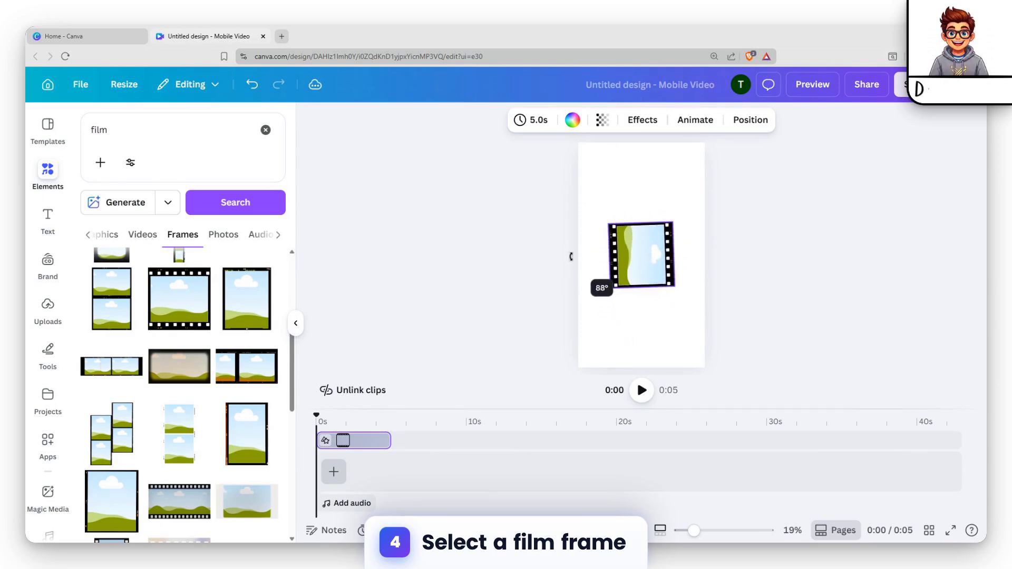
Add the portrait film frame with perforated black edges along both sides and move it to the page's upper centre.
scroll(232, 411, down, 5)
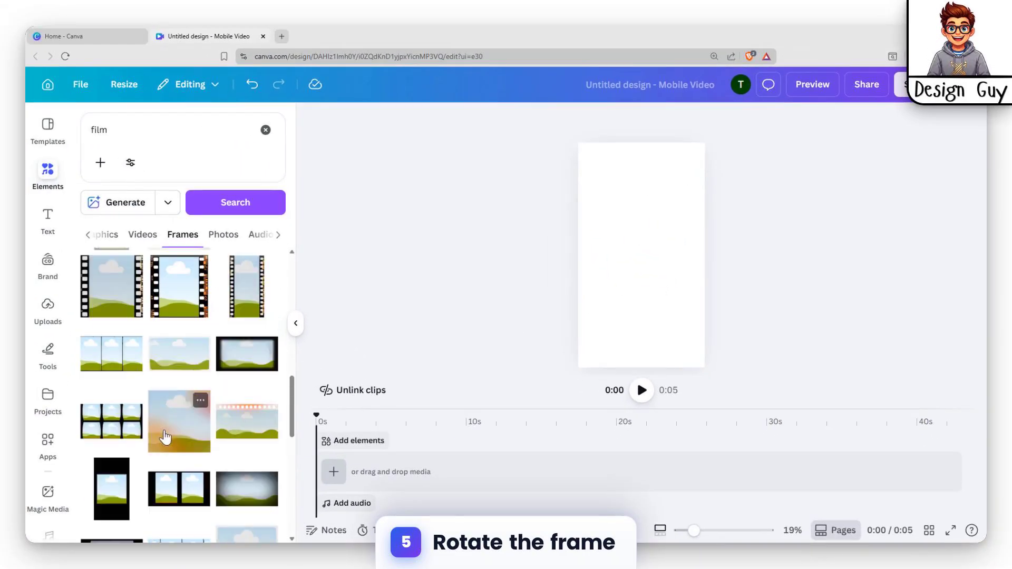
scroll(191, 364, down, 10)
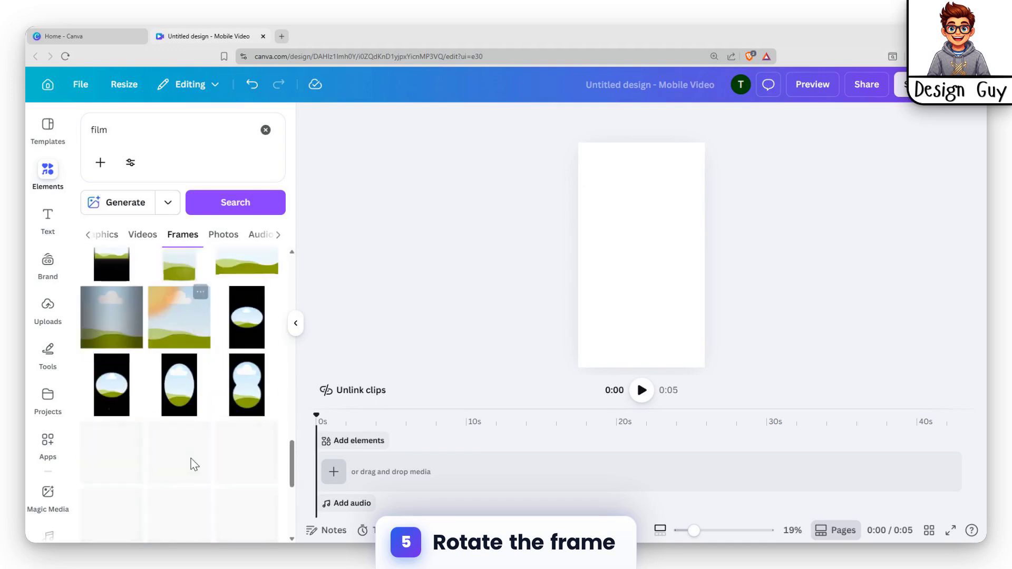
scroll(191, 469, down, 10)
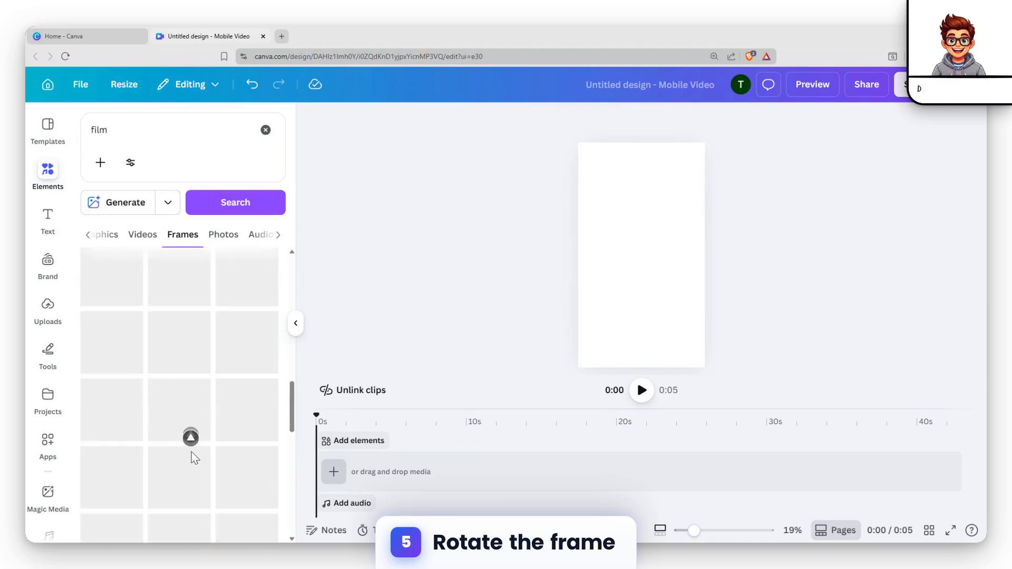
scroll(191, 453, down, 5)
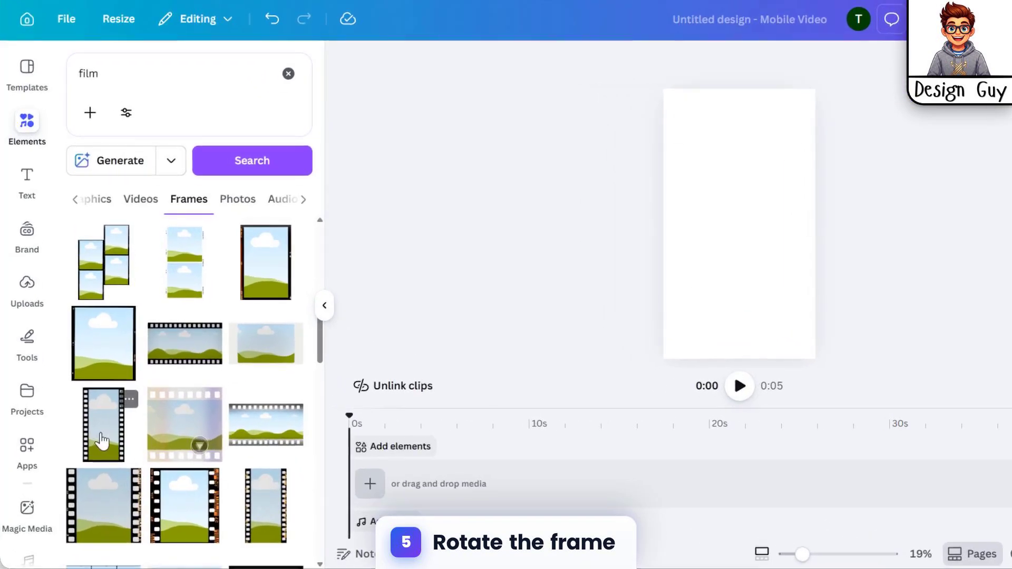
click(110, 430)
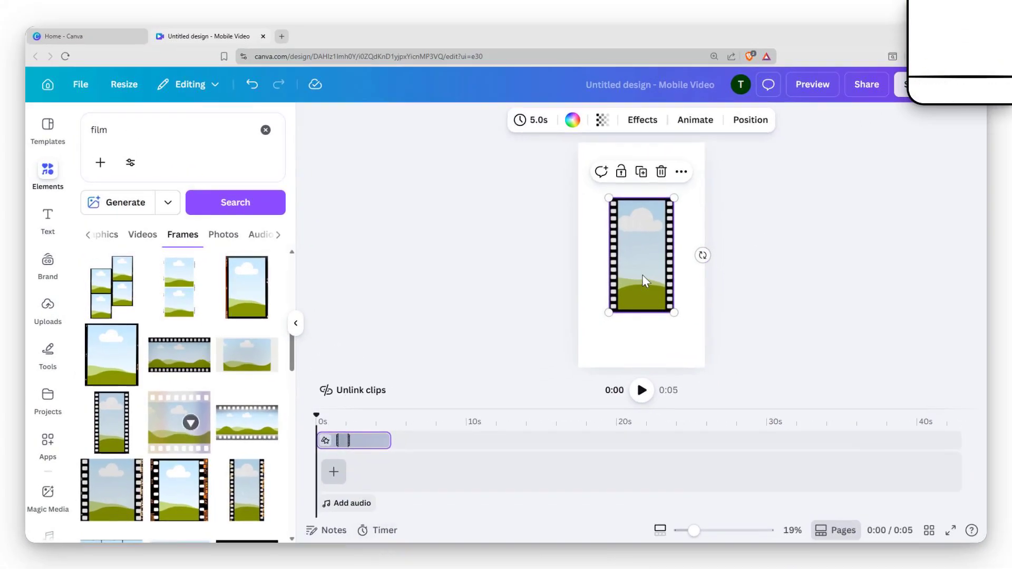
drag(694, 260, 706, 216)
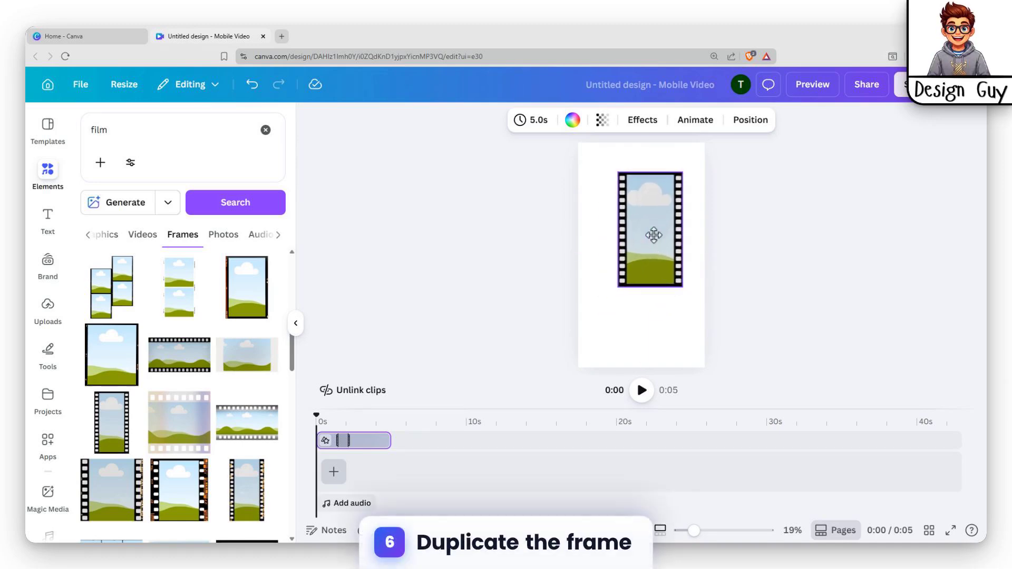
drag(653, 235, 625, 207)
scroll(642, 211, down, 2)
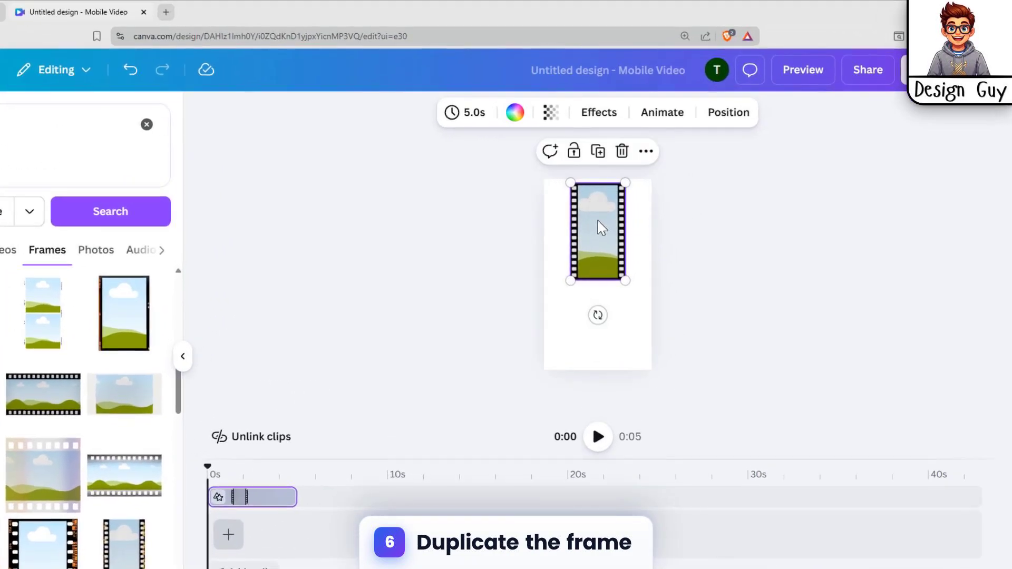
Try to build a vertical film strip by duplicating the full-size frame and stacking the copy directly beneath the original.
key(ctrl+d)
drag(615, 240, 614, 341)
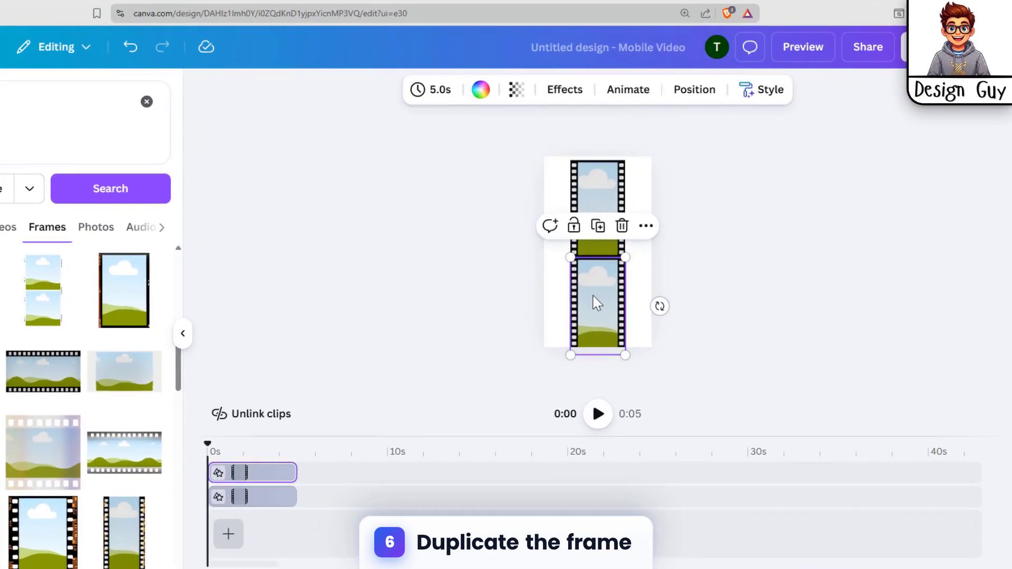
key(ctrl+d)
drag(602, 317, 599, 414)
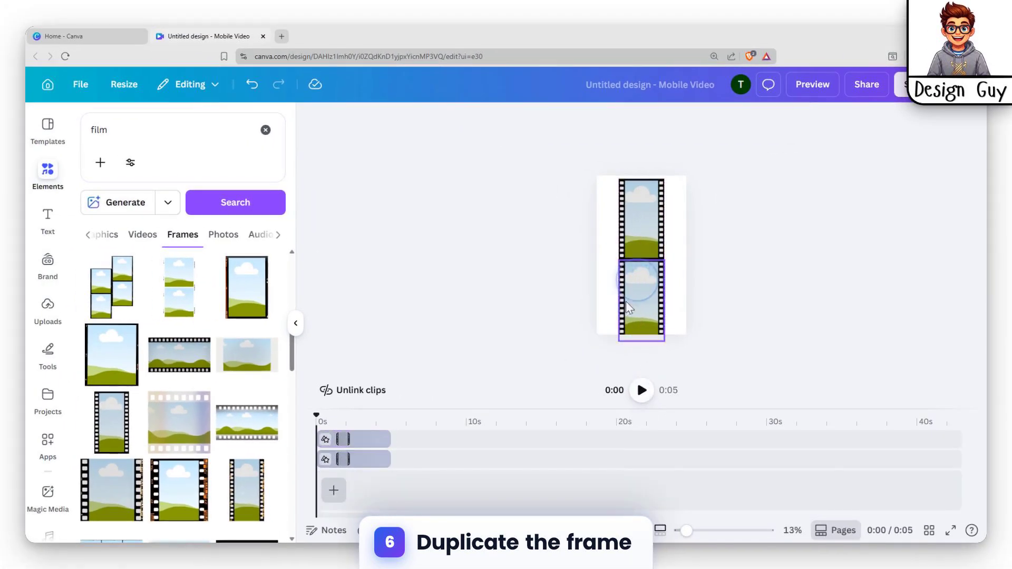
drag(548, 173, 697, 361)
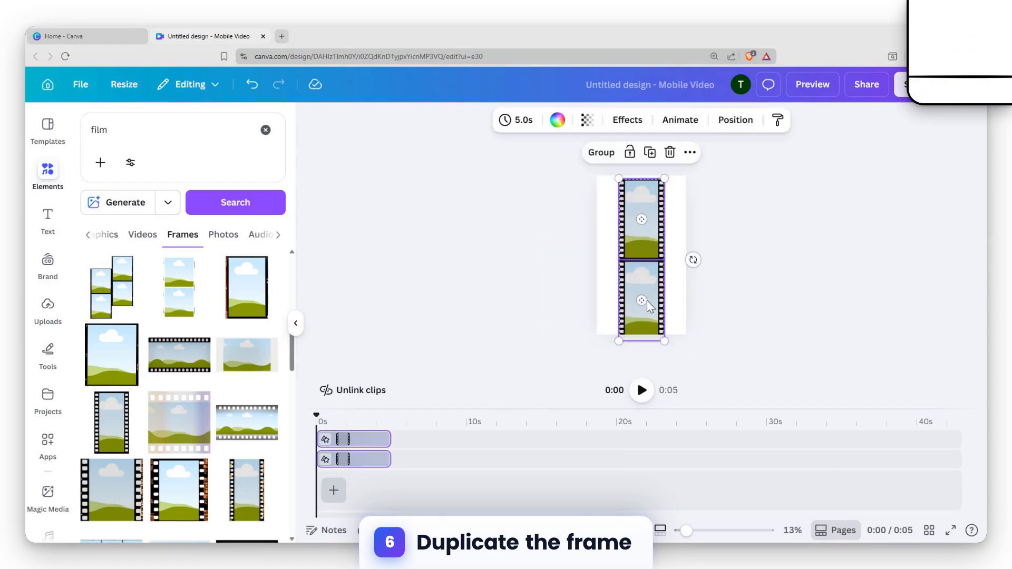
scroll(647, 260, up, 5)
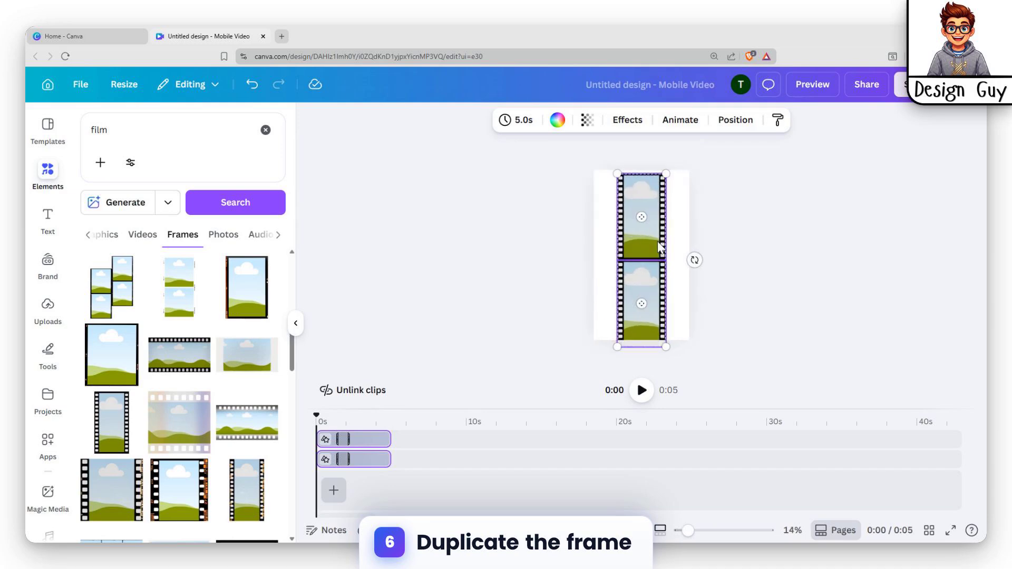
scroll(674, 205, down, 1)
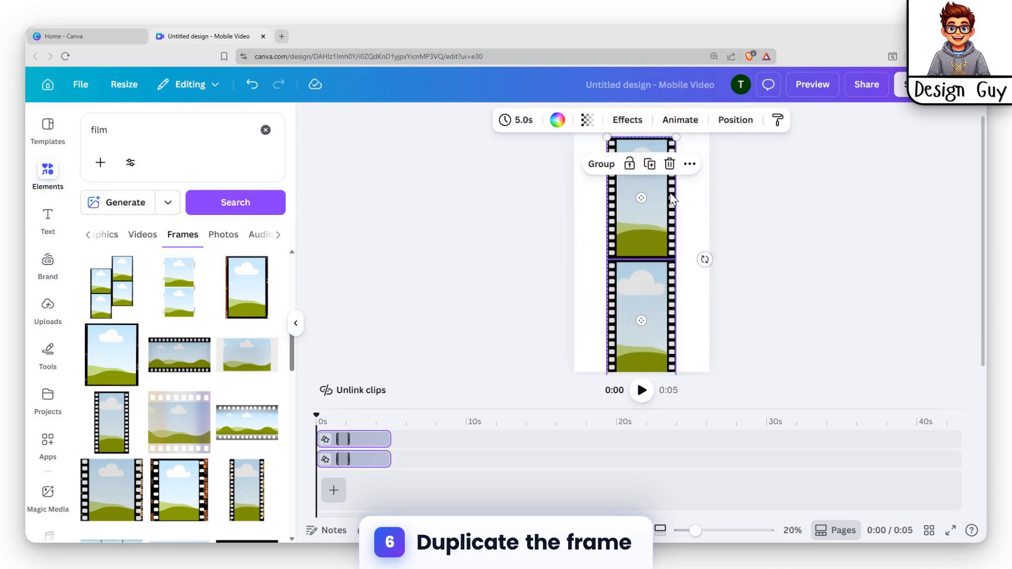
Shrink the upper film frame to less than half its size and delete the large copy below it.
click(738, 179)
click(647, 248)
drag(676, 137, 604, 200)
click(655, 272)
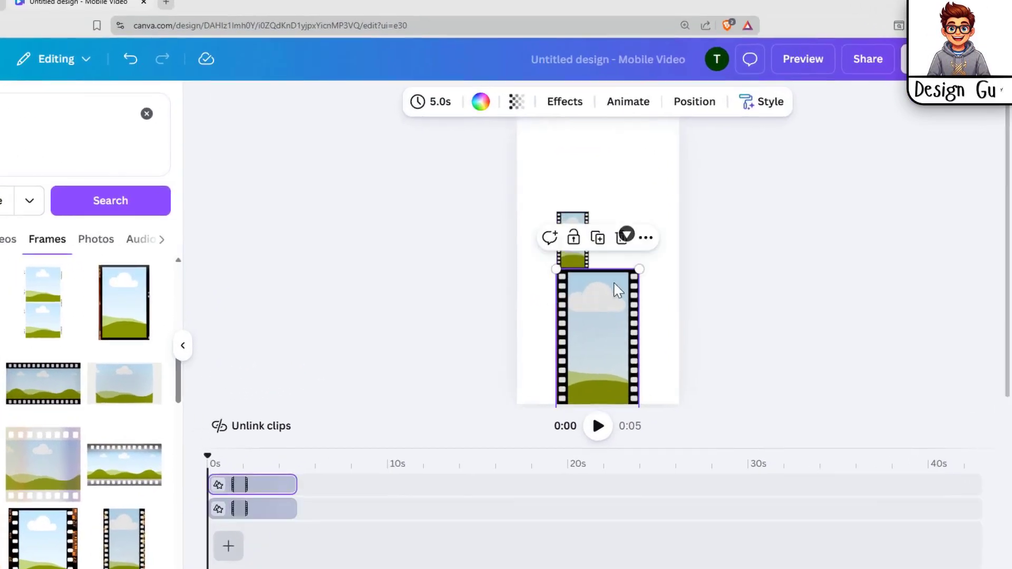
key(Delete)
click(575, 376)
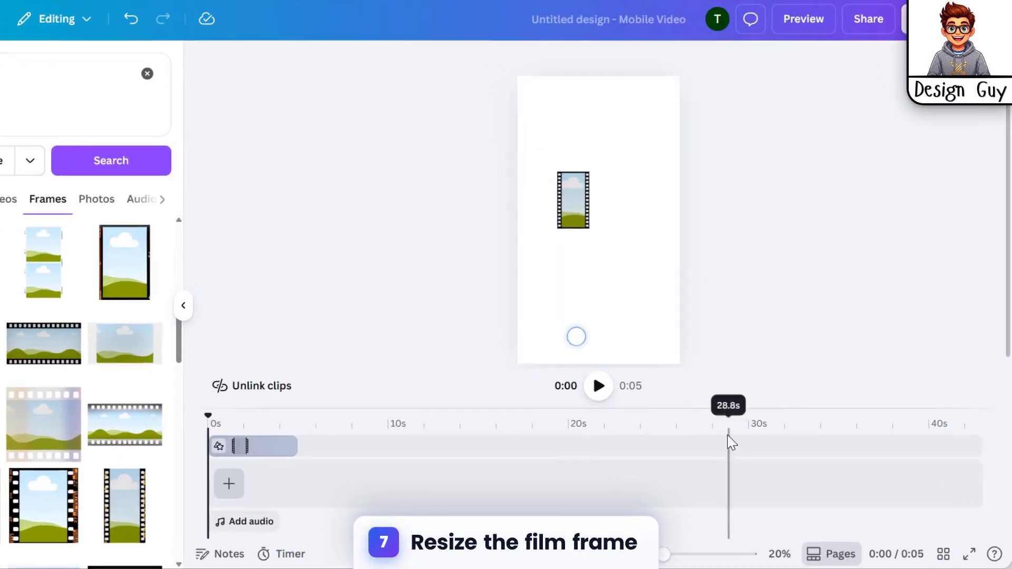
Move the small film frame up against the page's top edge, centred horizontally.
click(576, 197)
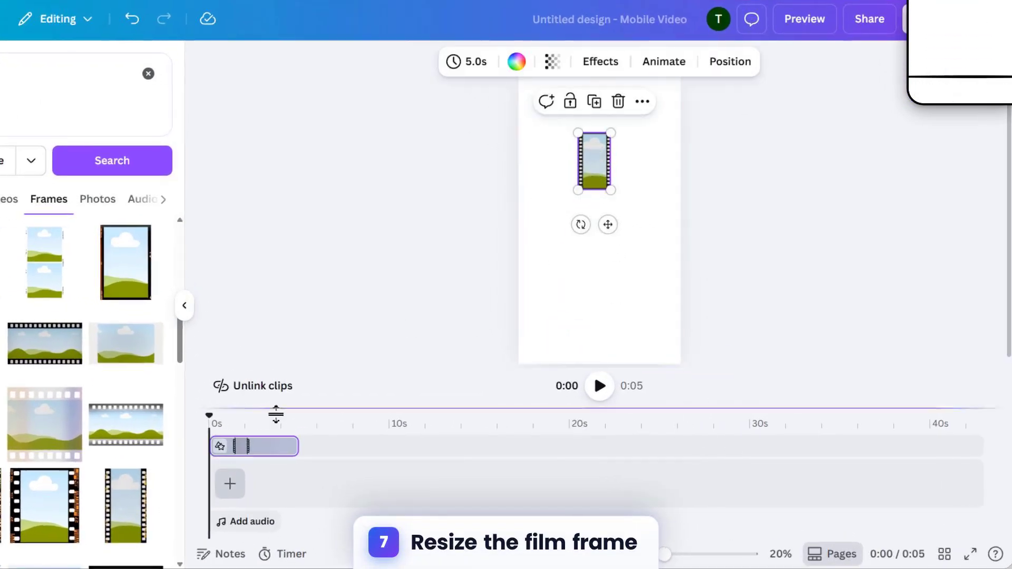
click(241, 447)
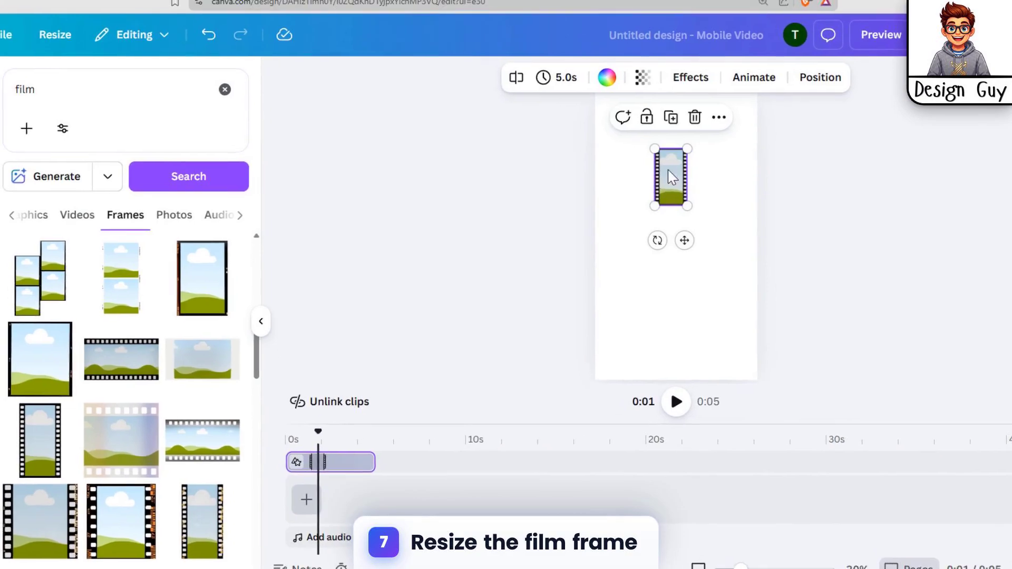
drag(669, 171, 679, 140)
scroll(767, 169, up, 1)
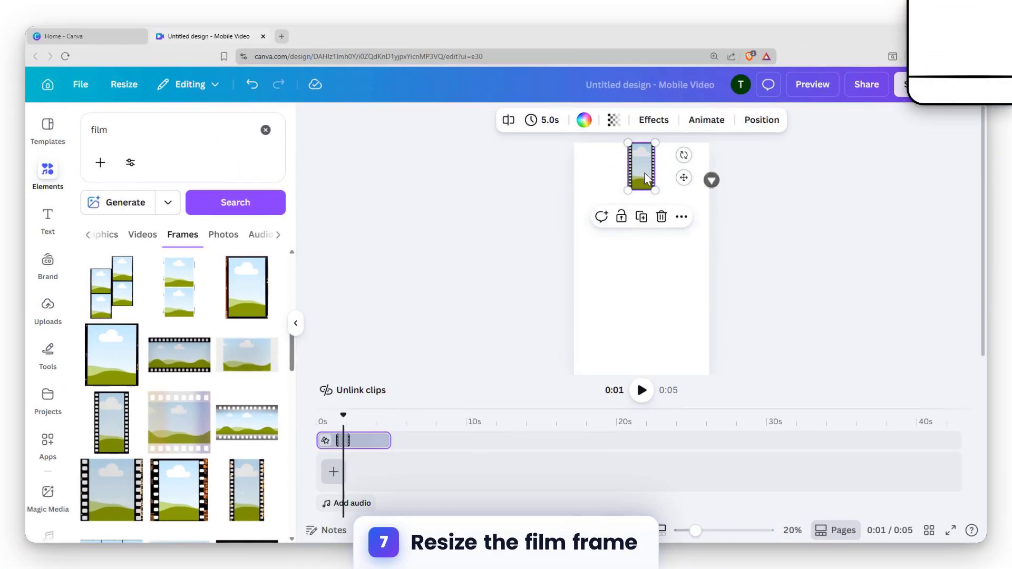
Duplicate the small film frame four times, stacking the copies end to end down the page as a continuous vertical strip.
key(ctrl+d)
drag(645, 185, 644, 209)
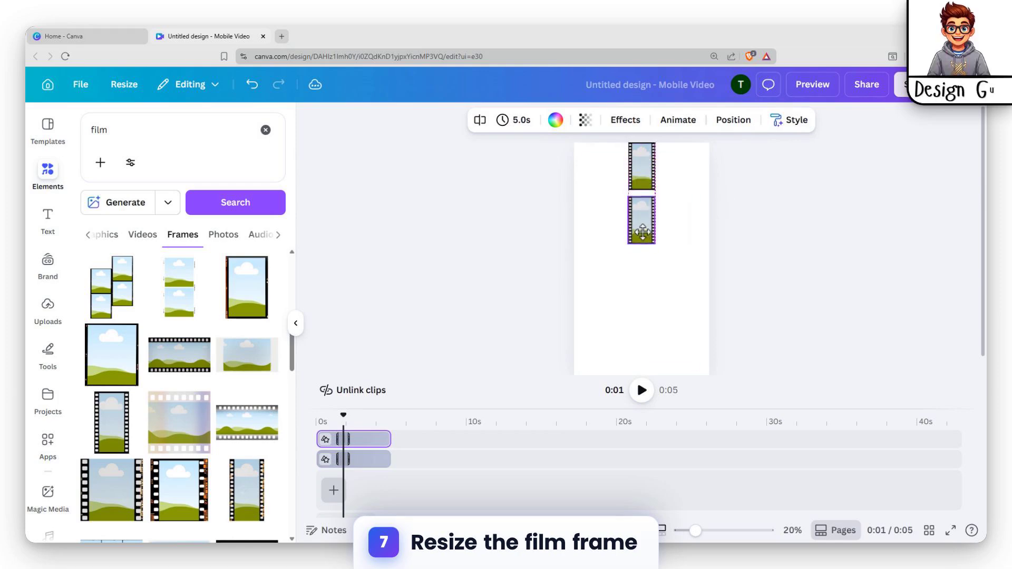
key(ctrl+d)
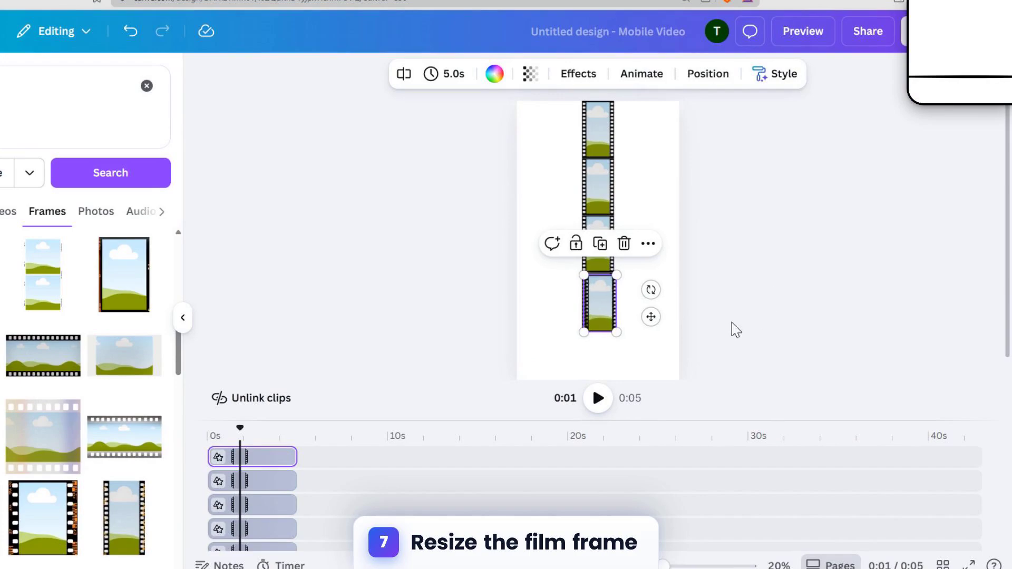
key(ctrl+d)
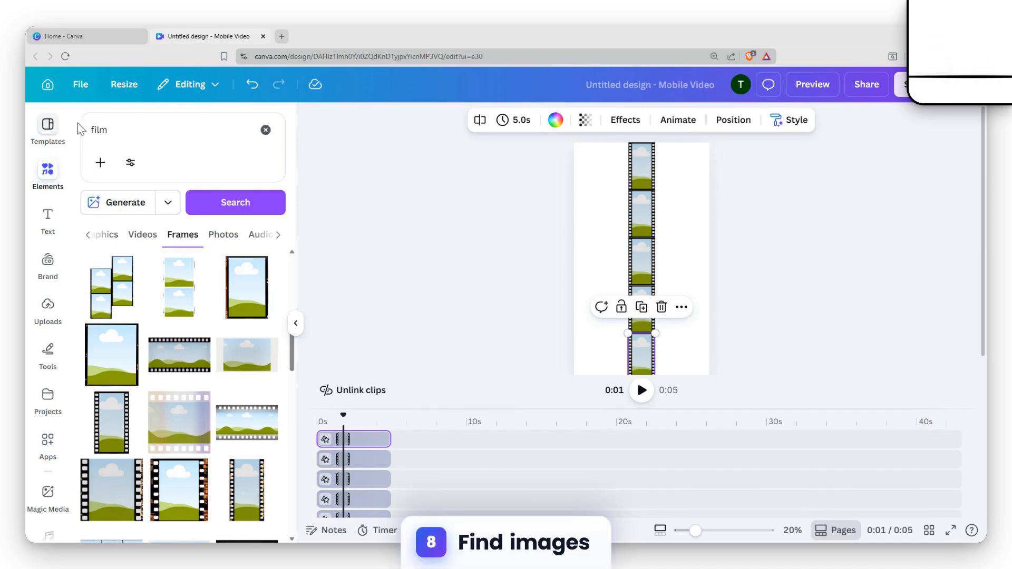
Clear the film search, search the elements library for "places" and go down to its photo results.
click(265, 130)
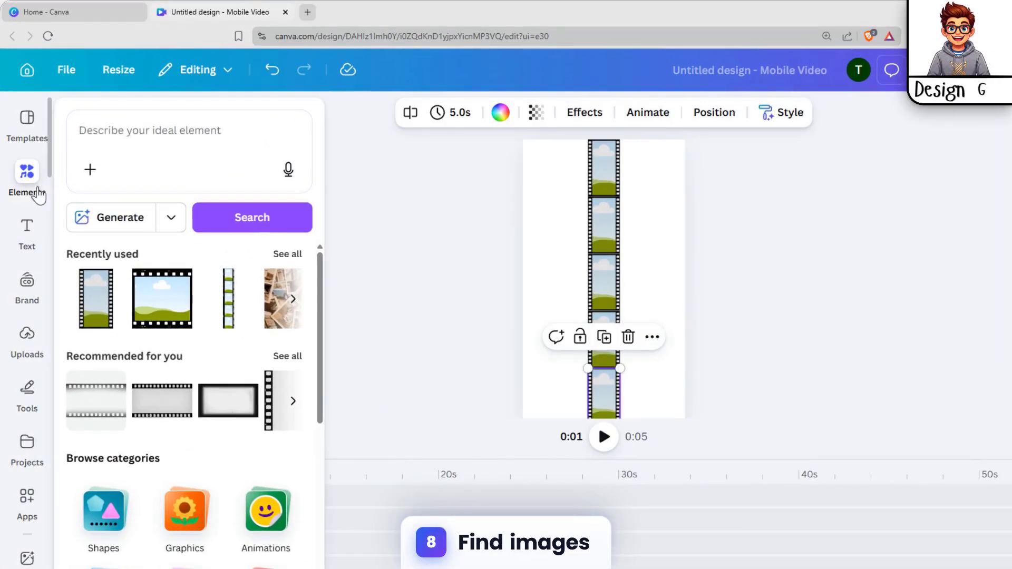
click(23, 179)
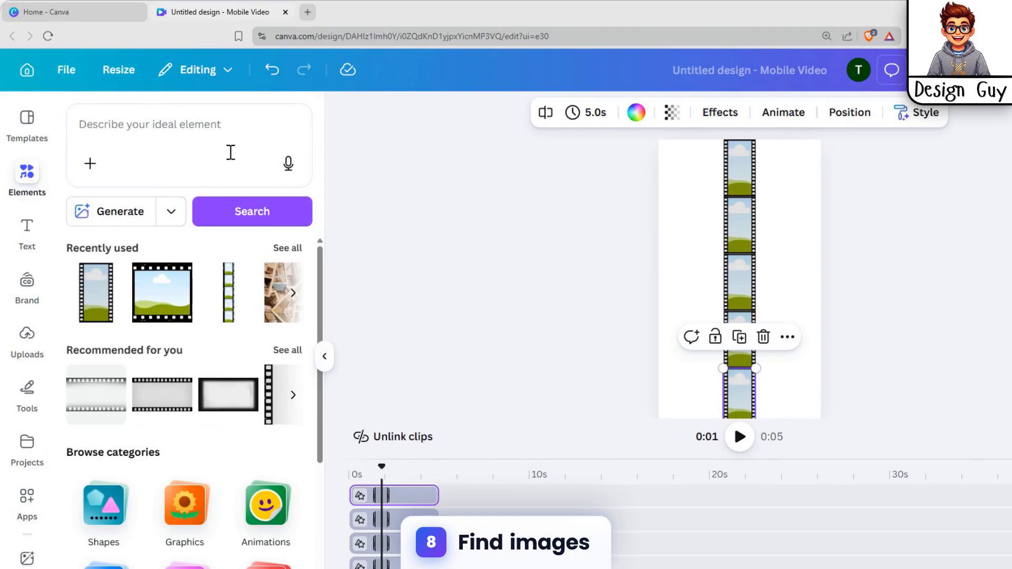
click(172, 136)
text(plac)
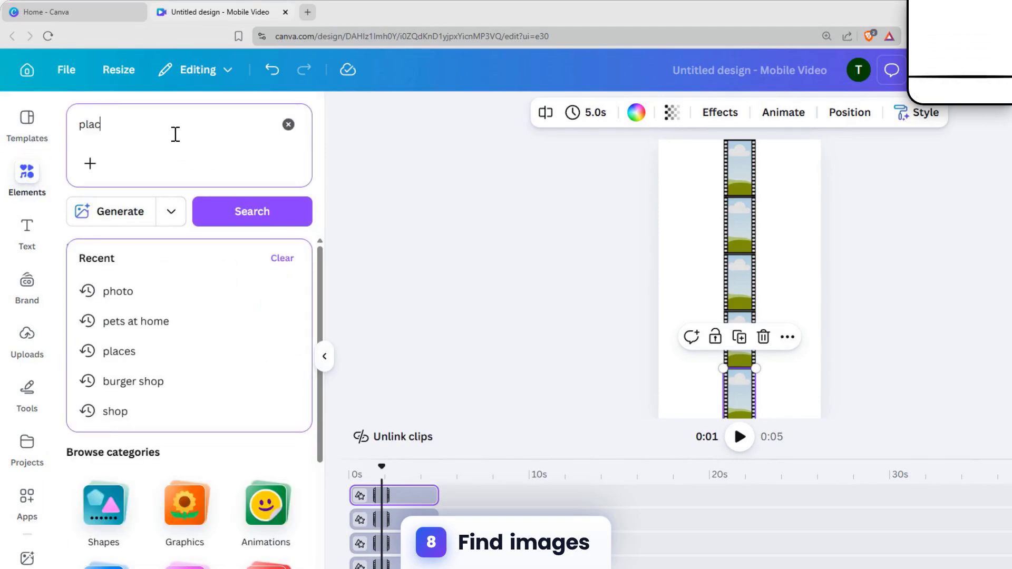
text(es)
key(Return)
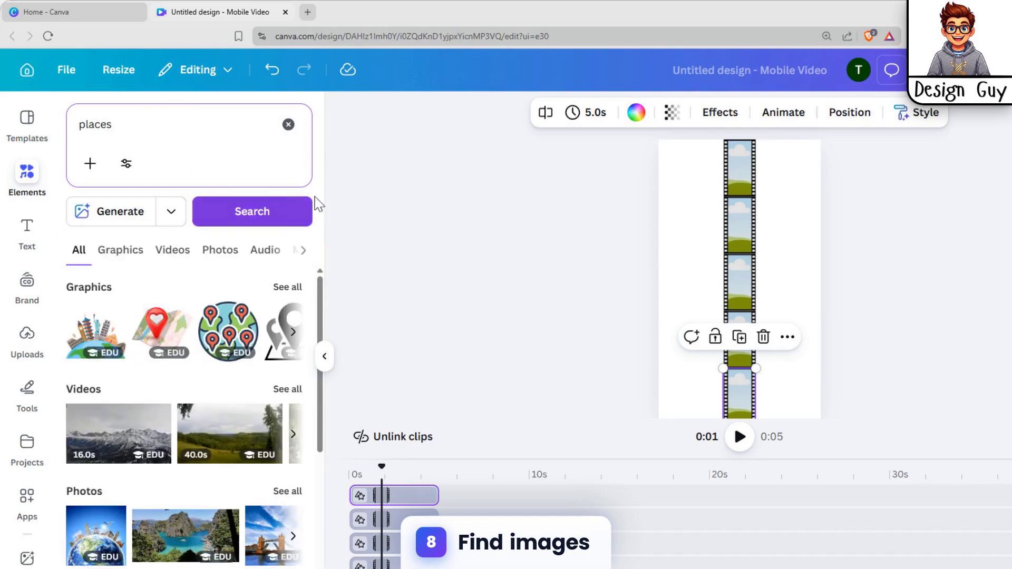
scroll(284, 390, down, 2)
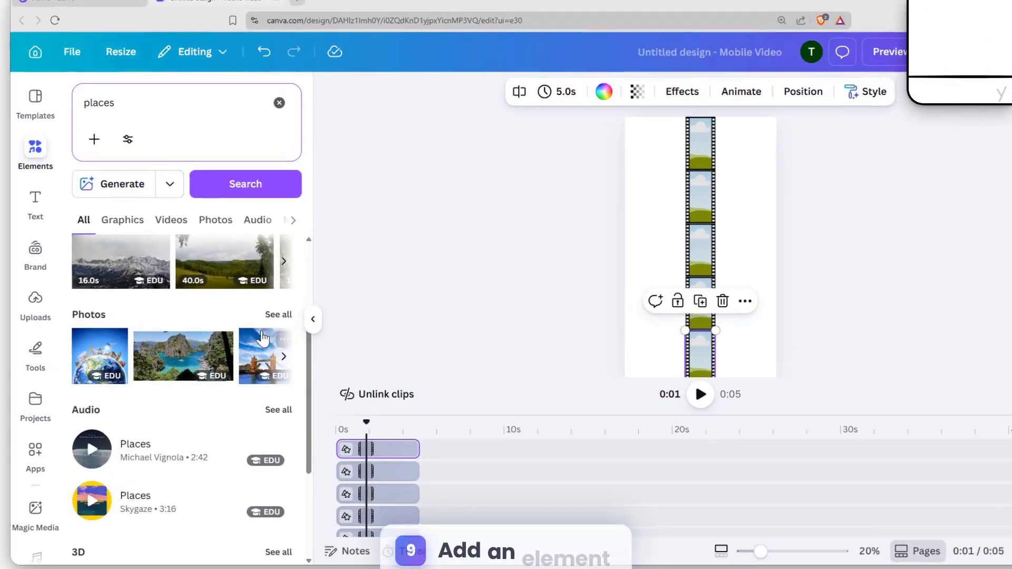
Show all "places" photo results and place the flower meadow sunset photo in the top film frame.
click(287, 351)
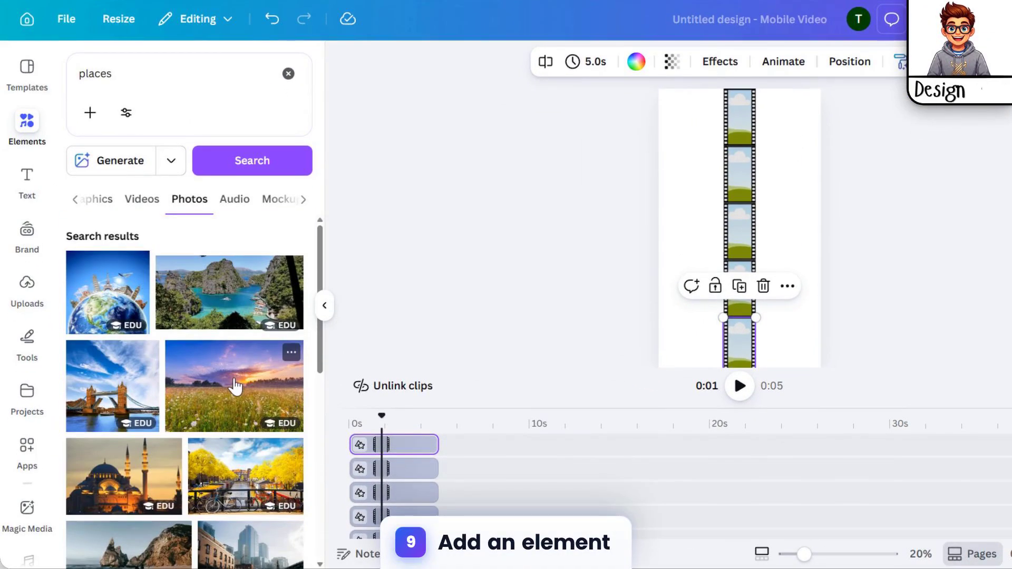
click(224, 411)
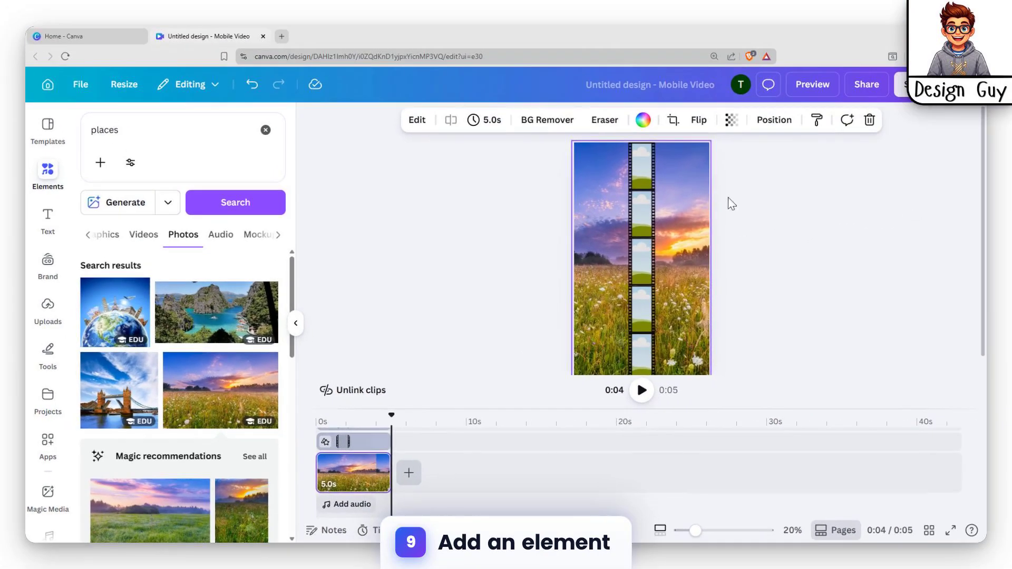
key(ctrl+z)
drag(233, 396, 644, 166)
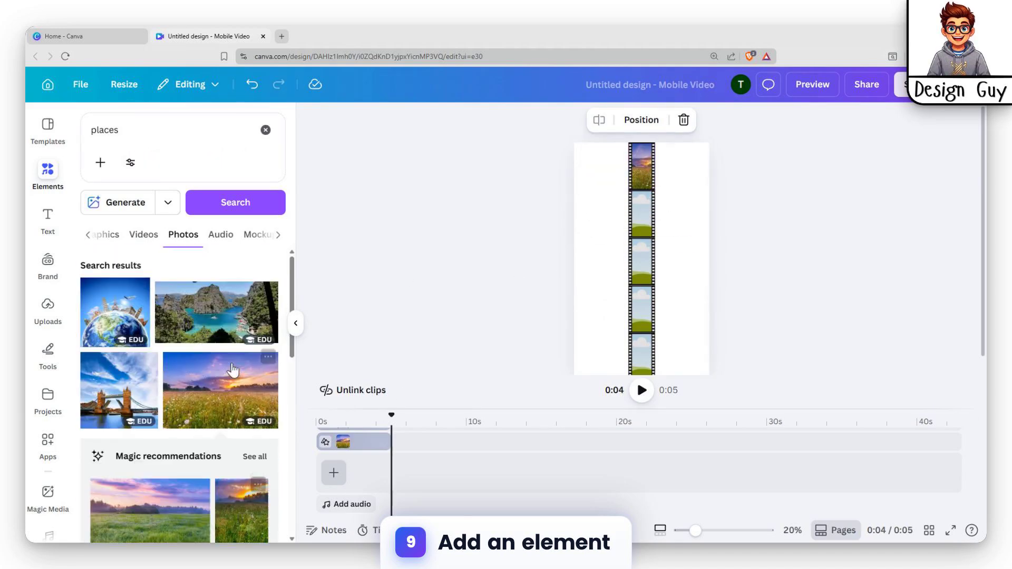
Place the turquoise lagoon photo in the second film frame and the Tower Bridge photo in the third.
drag(232, 319, 642, 214)
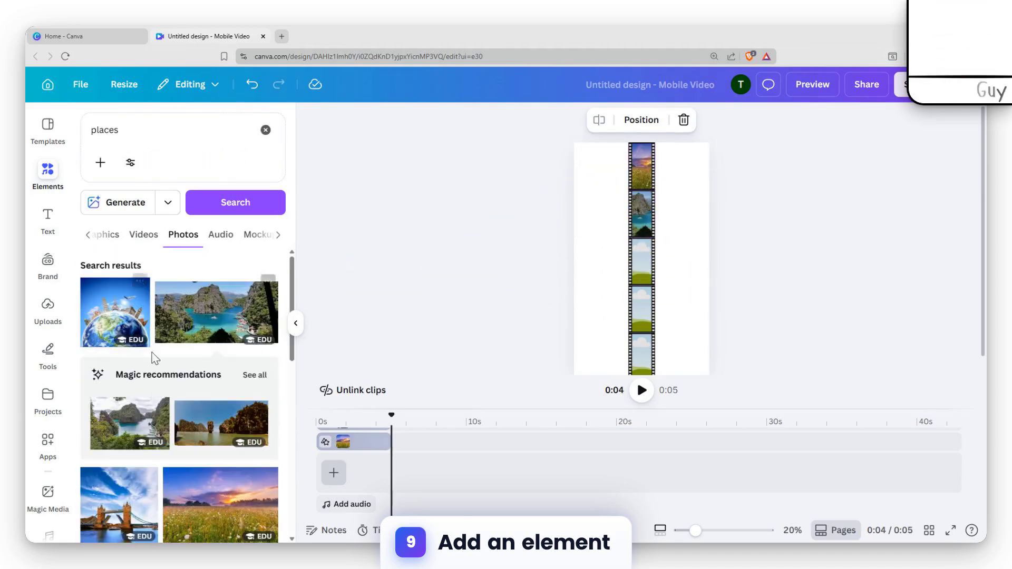
drag(98, 479, 646, 253)
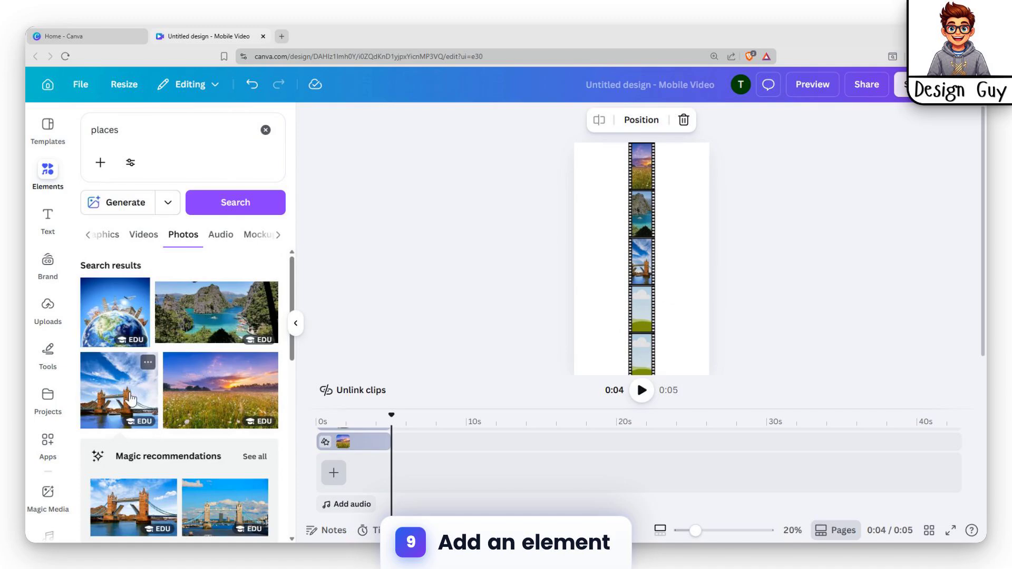
drag(130, 396, 103, 381)
Place the yellow-tree canal photo in the fourth film frame and the palm beach photo in the fifth.
scroll(210, 389, down, 4)
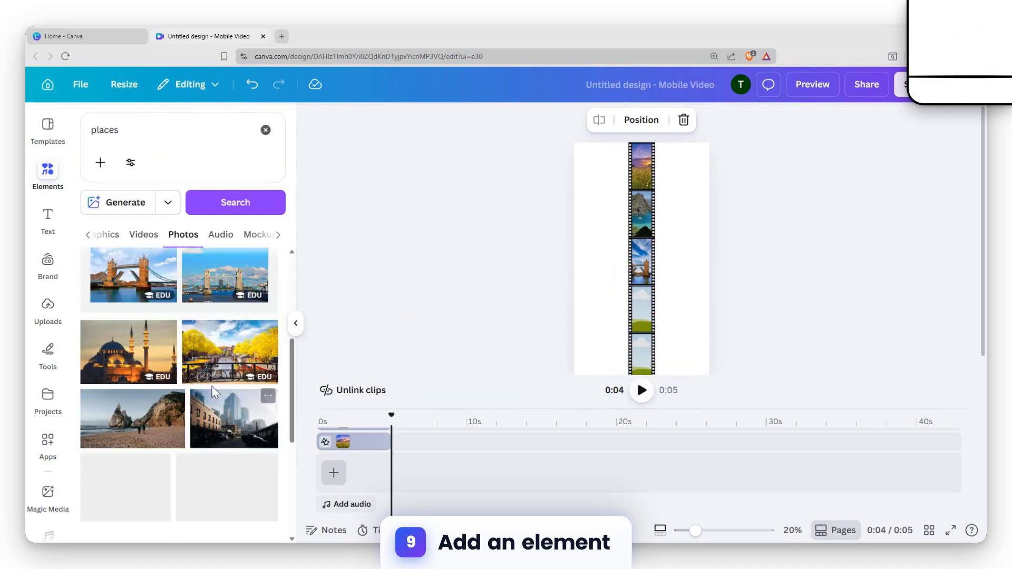
drag(214, 379, 642, 310)
scroll(219, 374, down, 3)
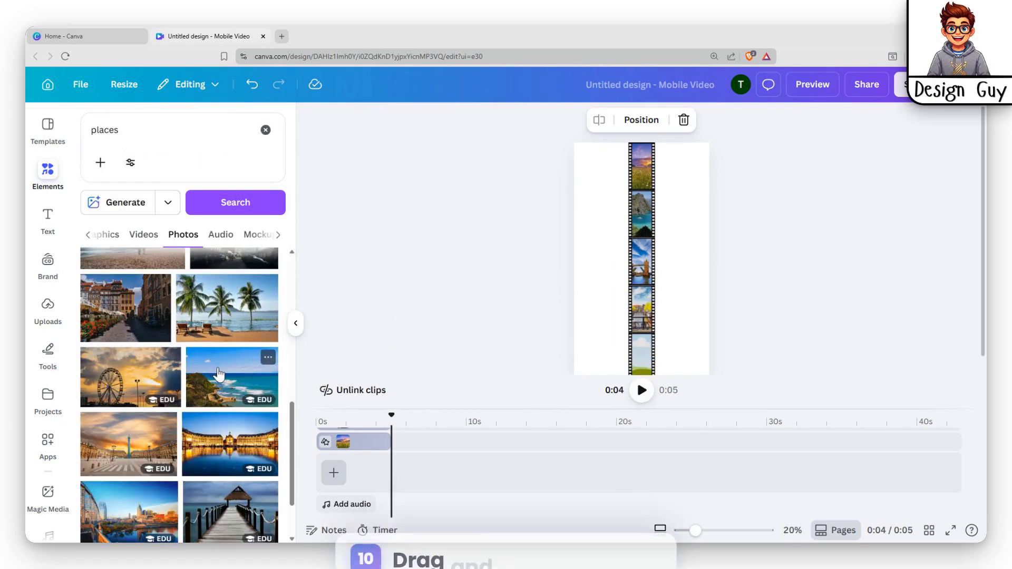
drag(216, 311, 643, 352)
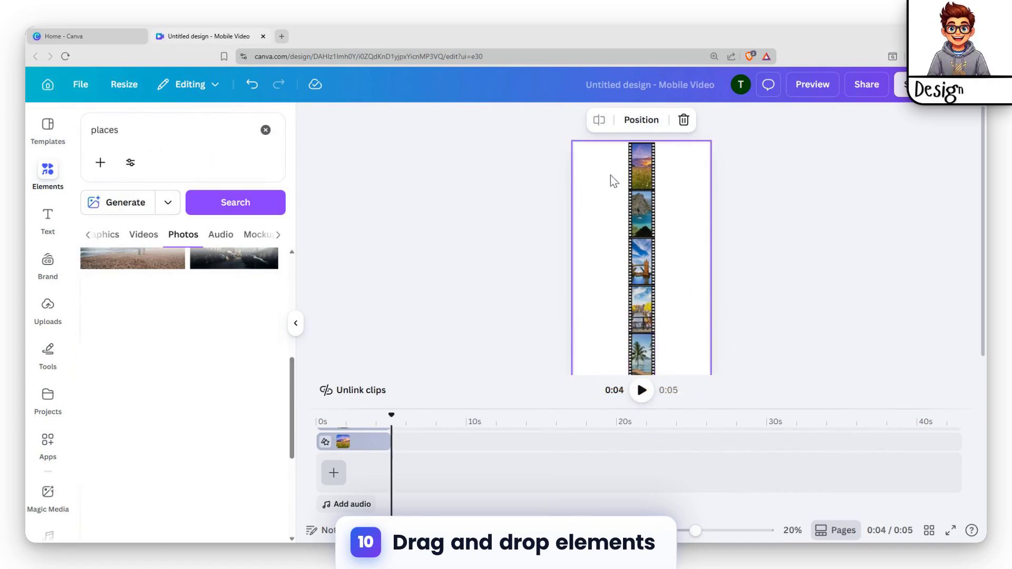
Group all five film frames into one strip and shift the group slightly right and down on the page.
drag(658, 241, 677, 357)
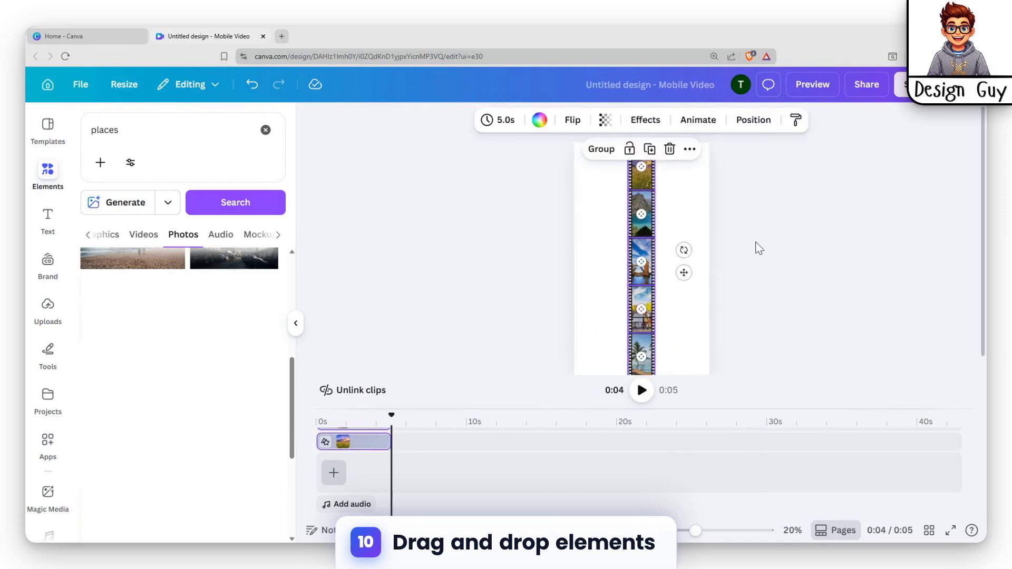
key(ctrl+g)
click(632, 231)
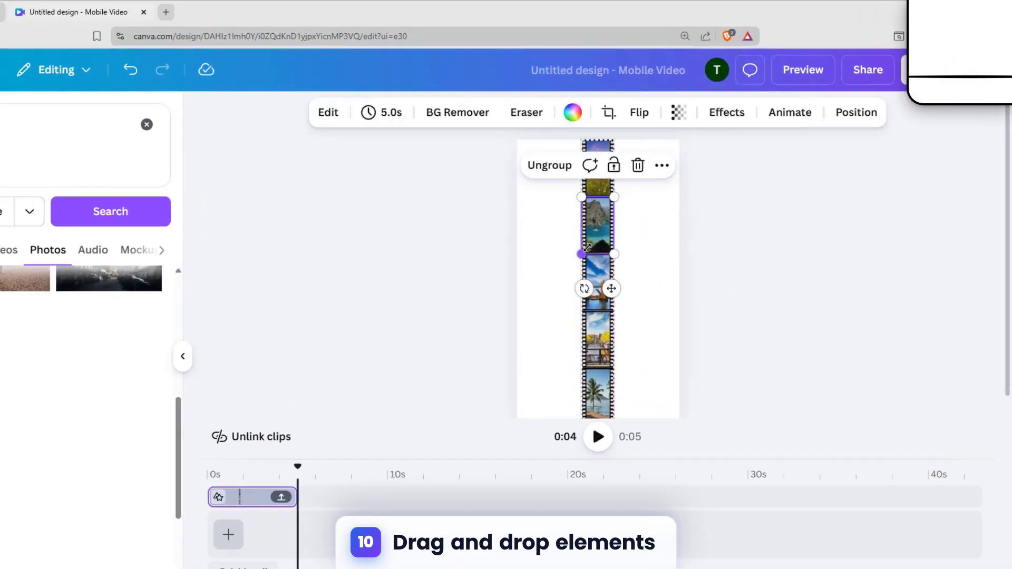
drag(585, 214, 609, 207)
click(651, 218)
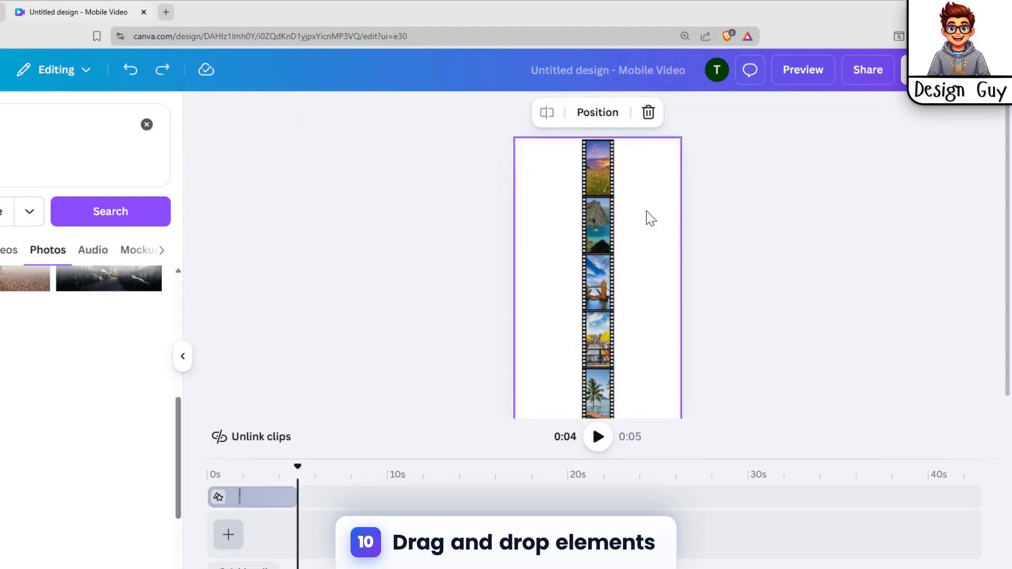
drag(578, 157, 618, 195)
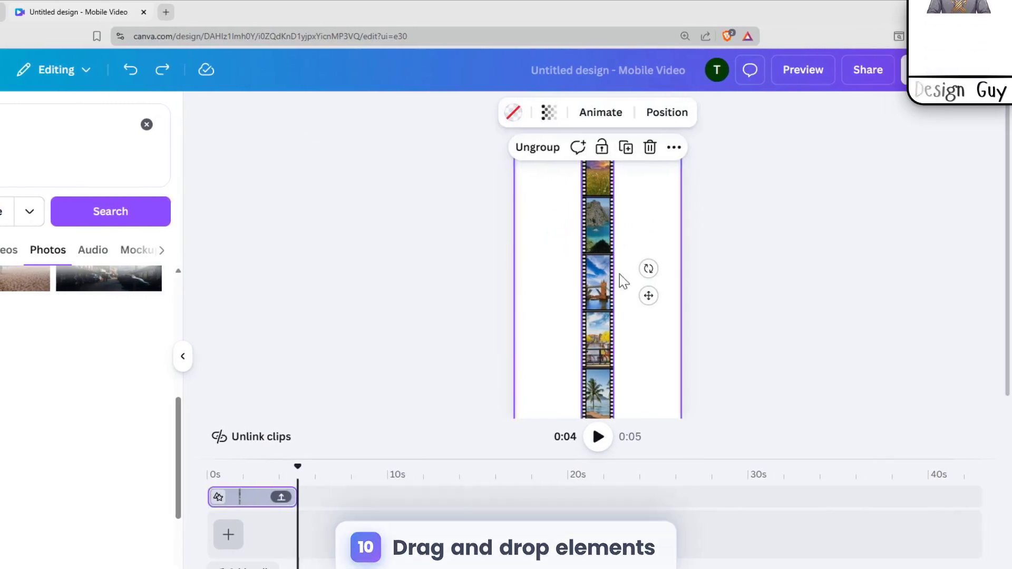
click(858, 206)
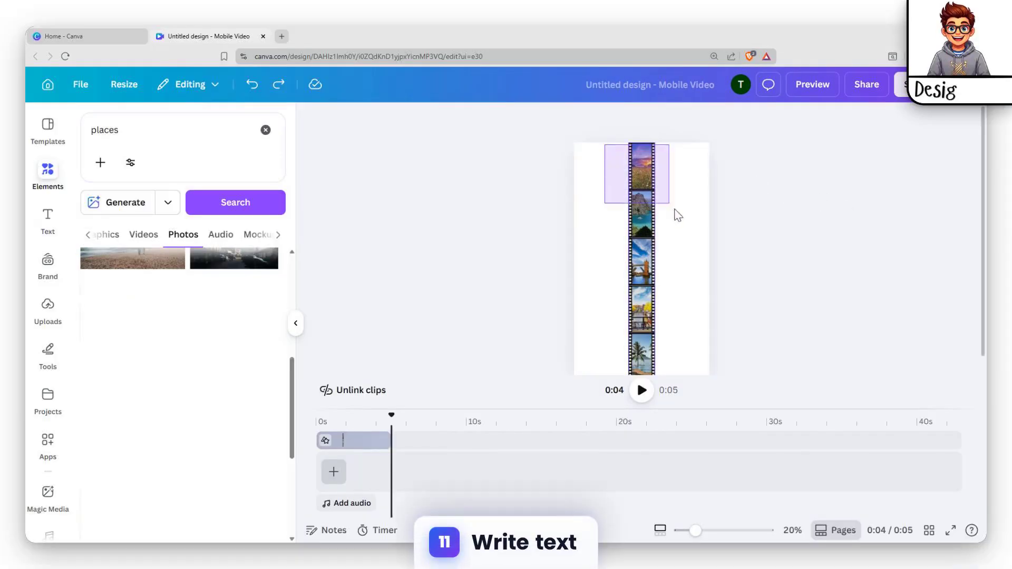
drag(676, 364, 653, 263)
click(809, 234)
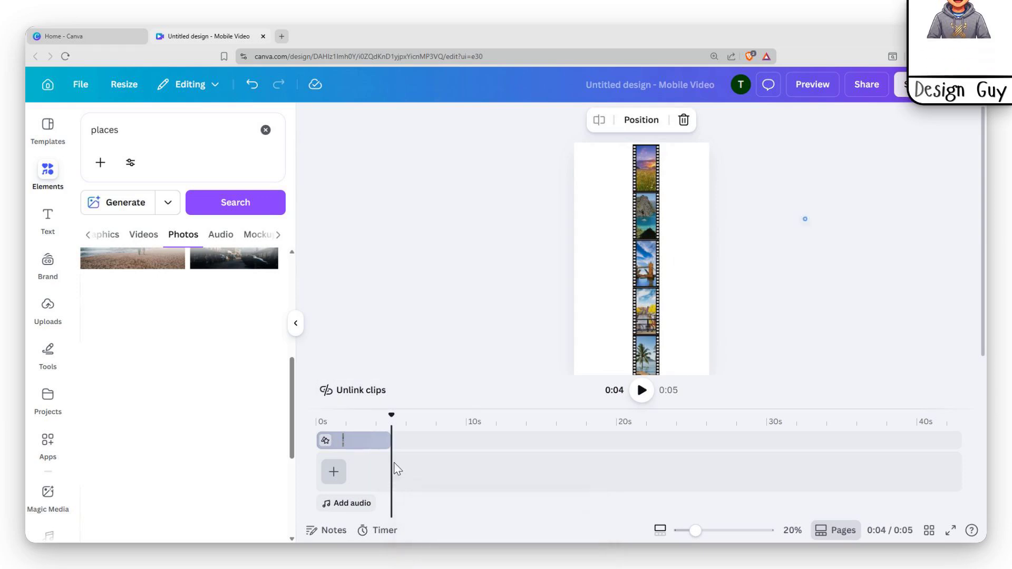
Add a blank clip to the main timeline track beneath the film strip and select it.
click(343, 481)
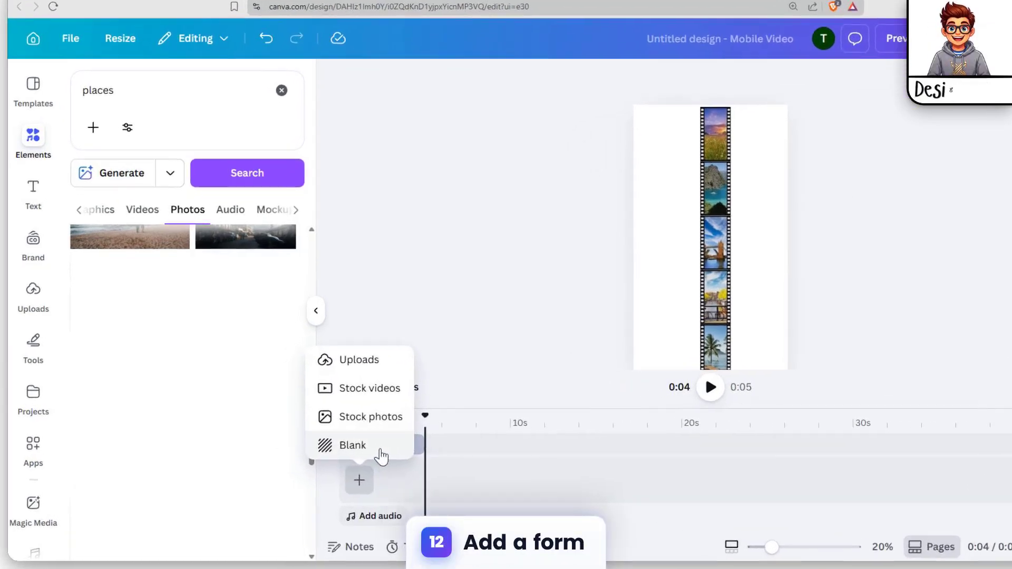
click(333, 442)
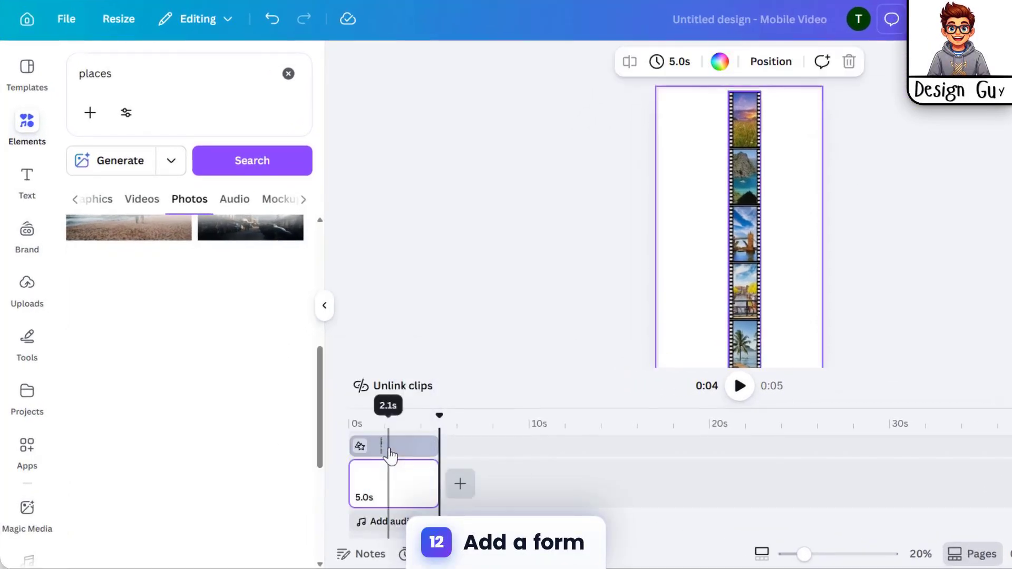
click(408, 477)
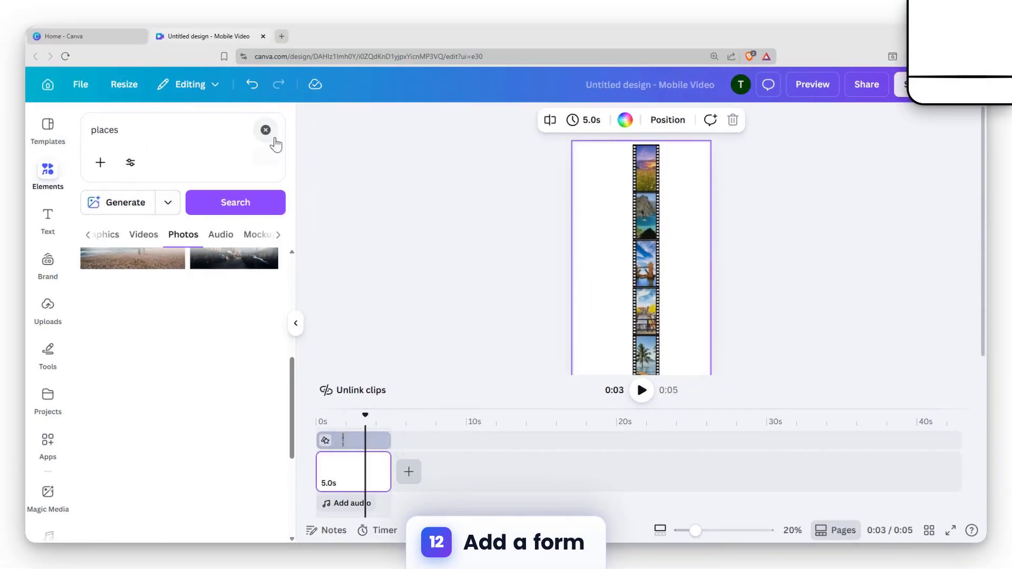
Search the photo library for "background" and add the pastel pink, orange and blue watercolour image to the video.
scroll(238, 267, up, 5)
scroll(265, 273, down, 4)
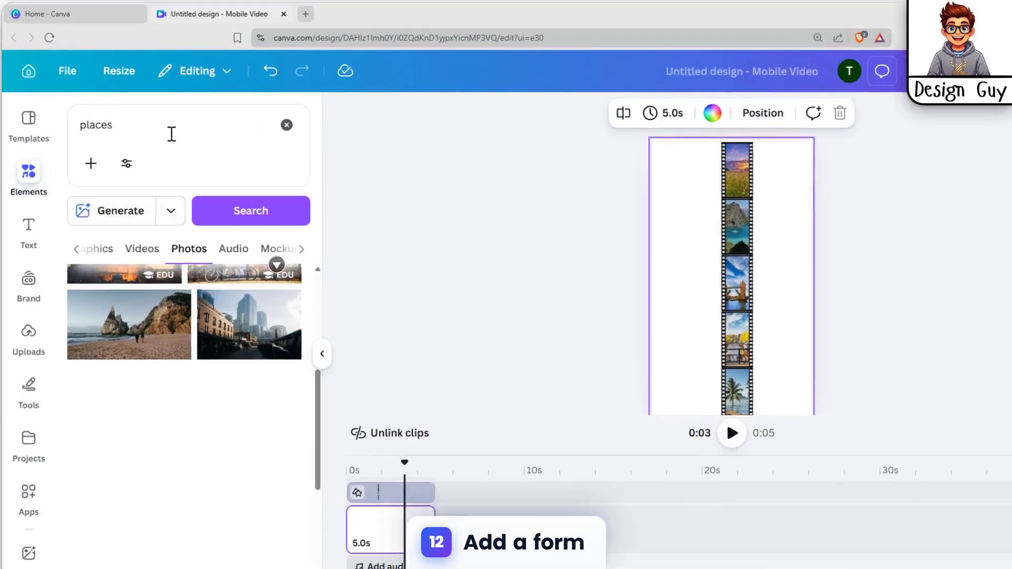
click(171, 134)
text(background)
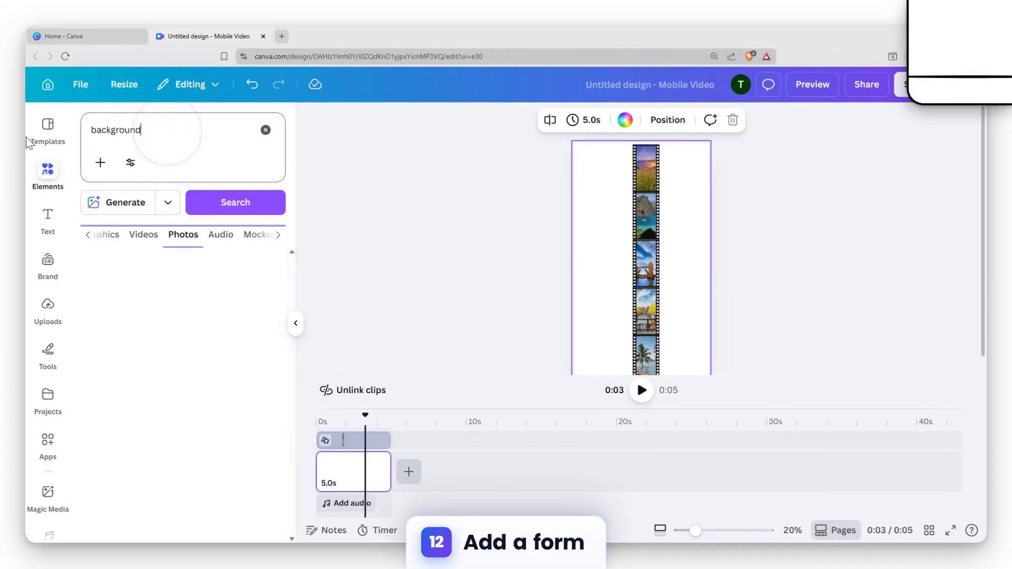
scroll(175, 385, down, 2)
click(233, 326)
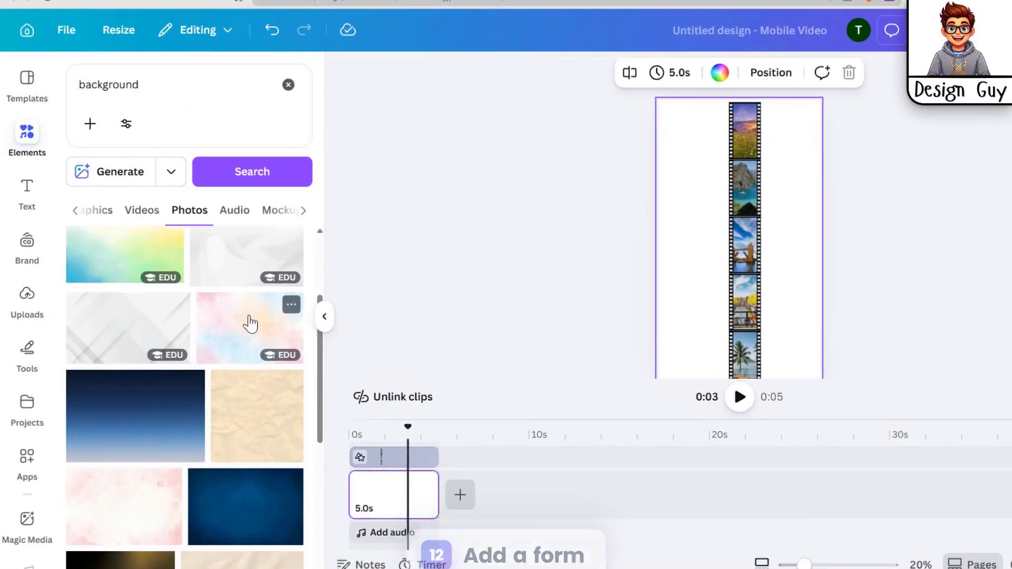
click(250, 324)
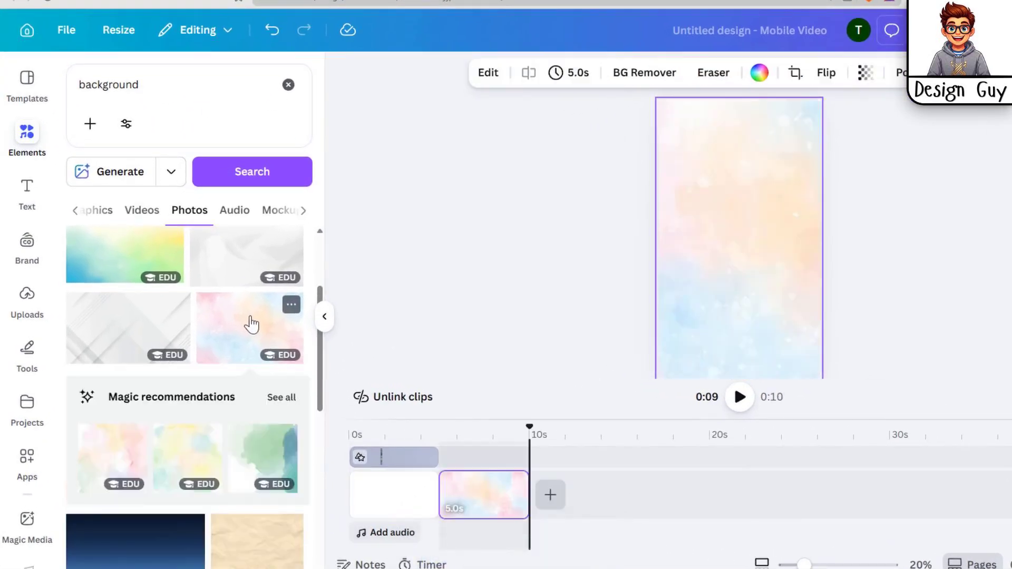
Move the watercolour clip off the main track onto its own layer below the film strip, starting at 0 s.
drag(476, 489, 421, 480)
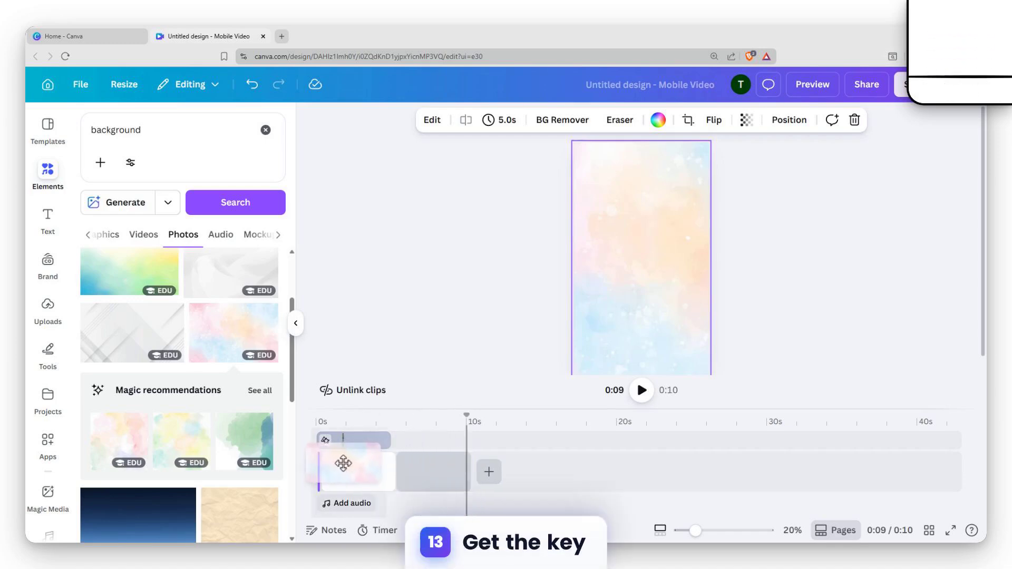
drag(343, 463, 424, 451)
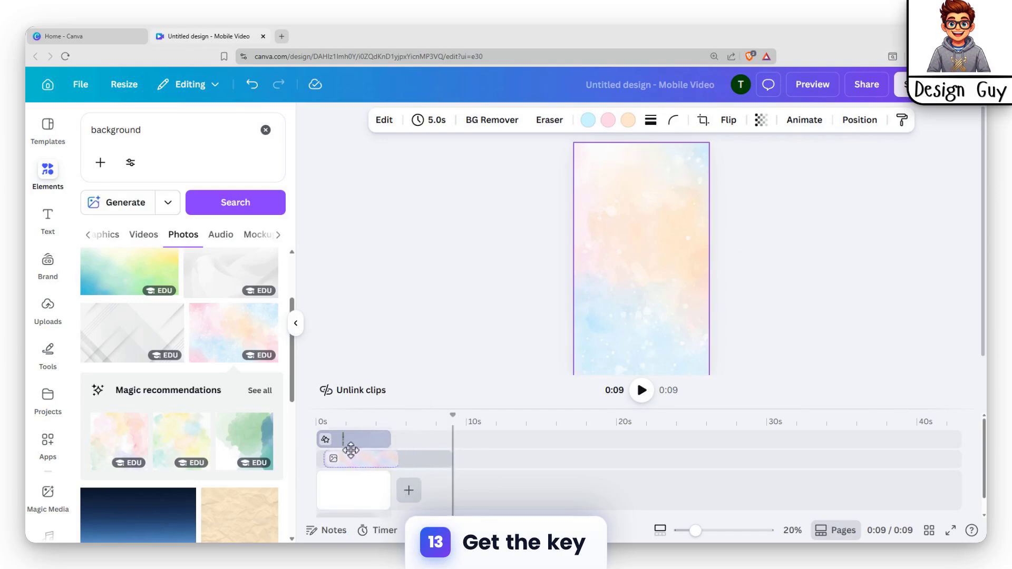
drag(350, 450, 464, 462)
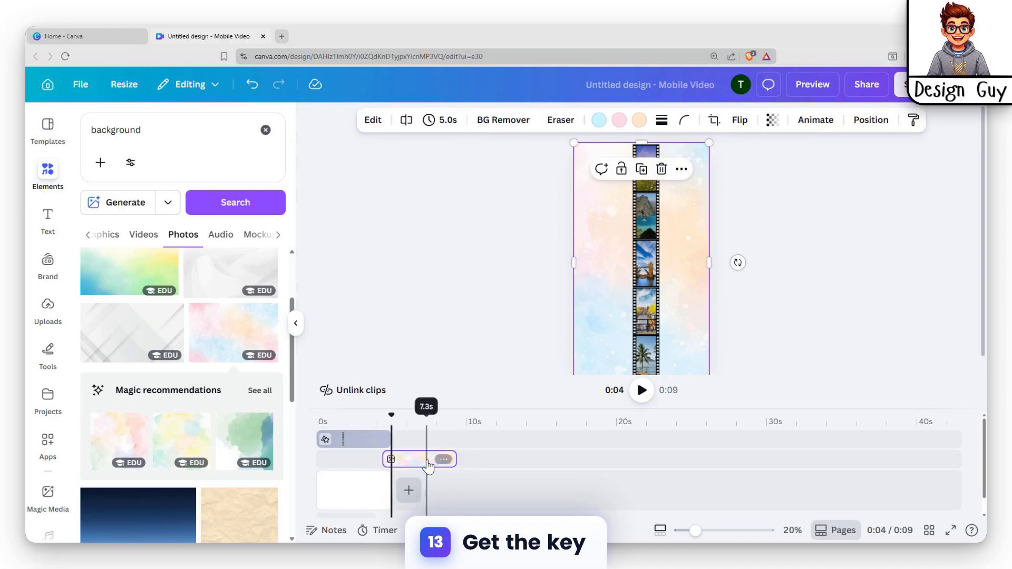
drag(350, 462, 372, 464)
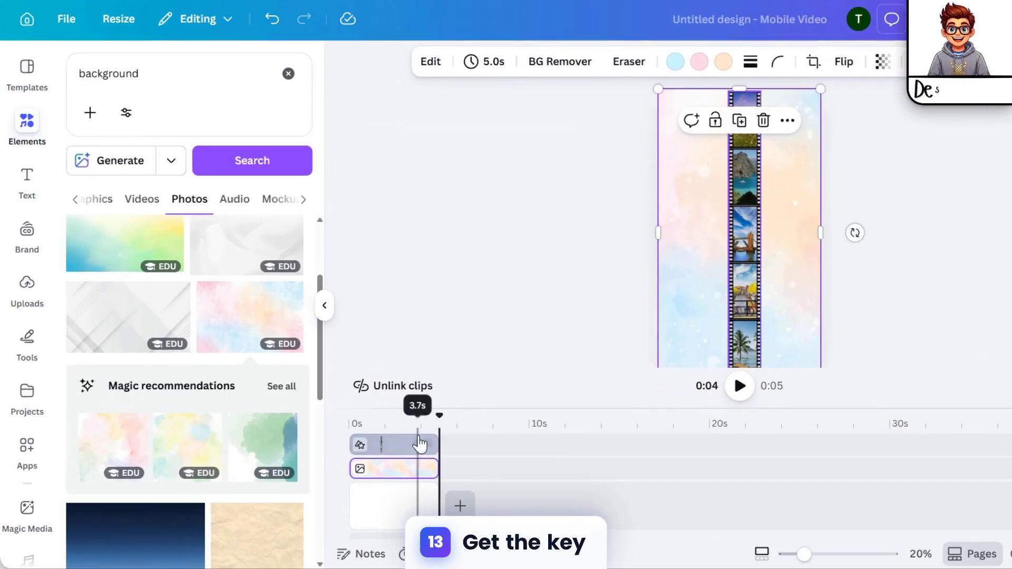
Duplicate the blank clip on the main track three times.
click(374, 440)
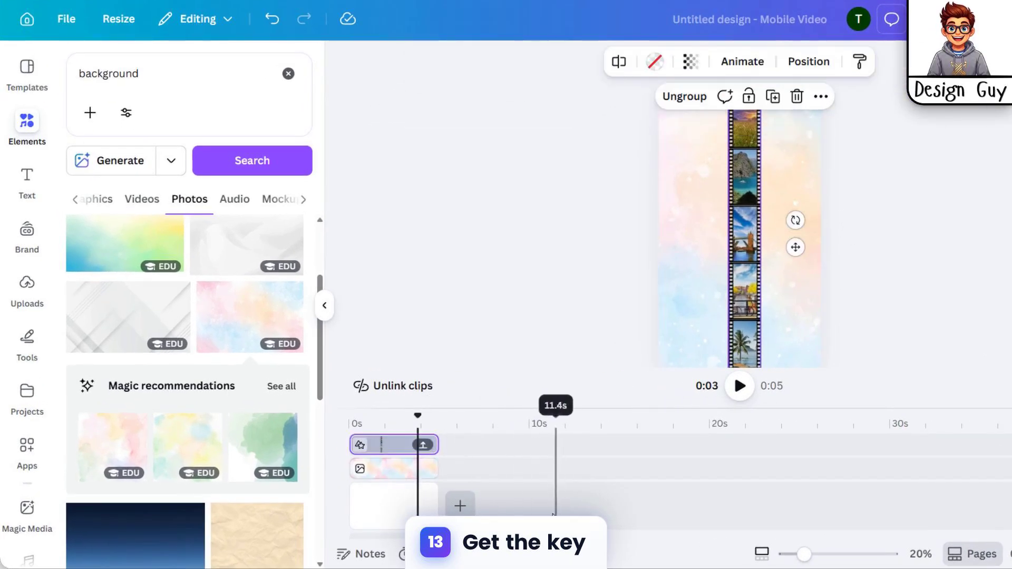
click(411, 522)
key(ctrl+d)
key(ctrl+d)
key(ctrl+d)
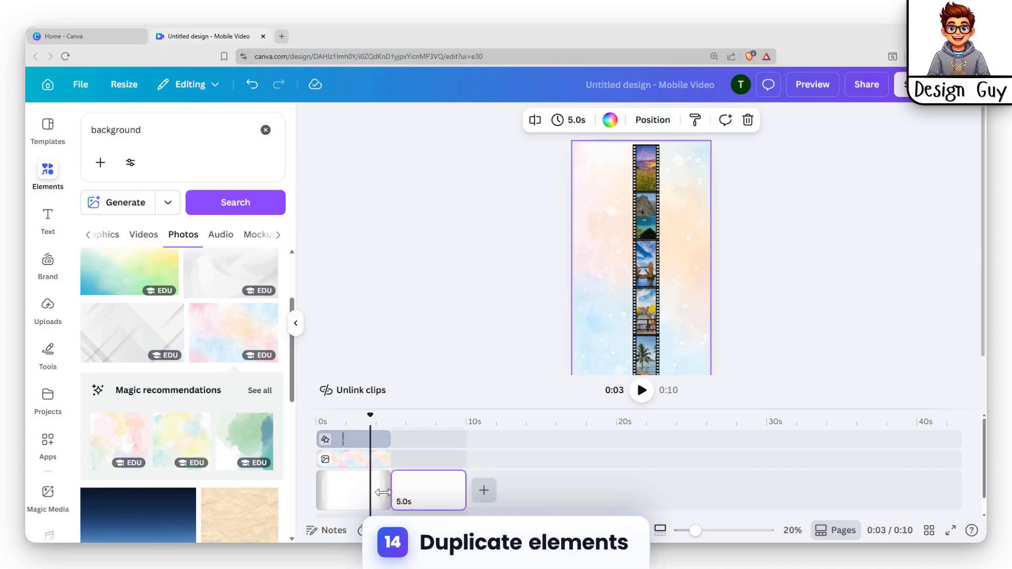
Duplicate the film strip clip and place the copy directly after the original on the same track.
click(392, 448)
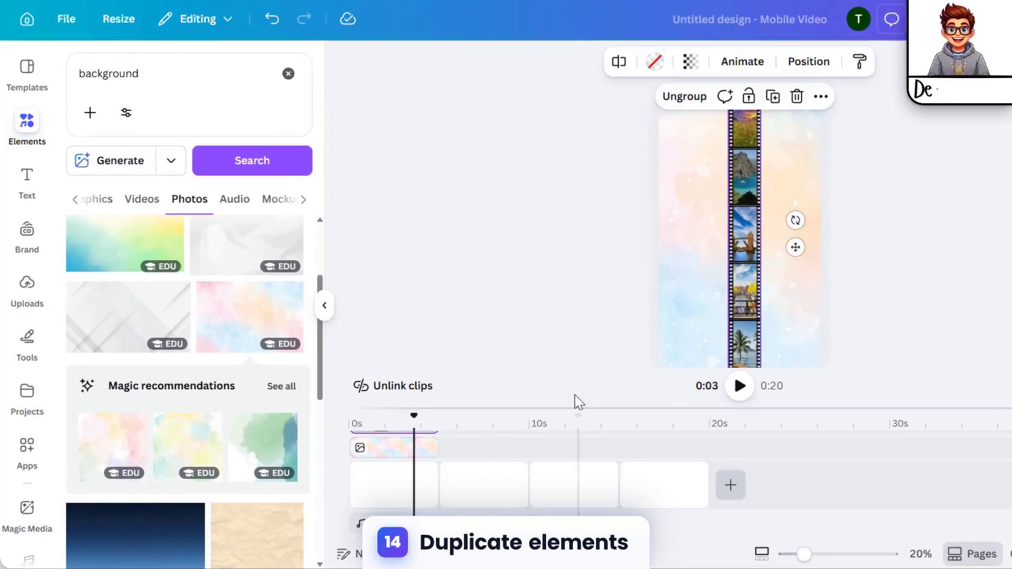
scroll(518, 451, up, 5)
scroll(491, 486, down, 5)
scroll(485, 492, up, 5)
click(482, 503)
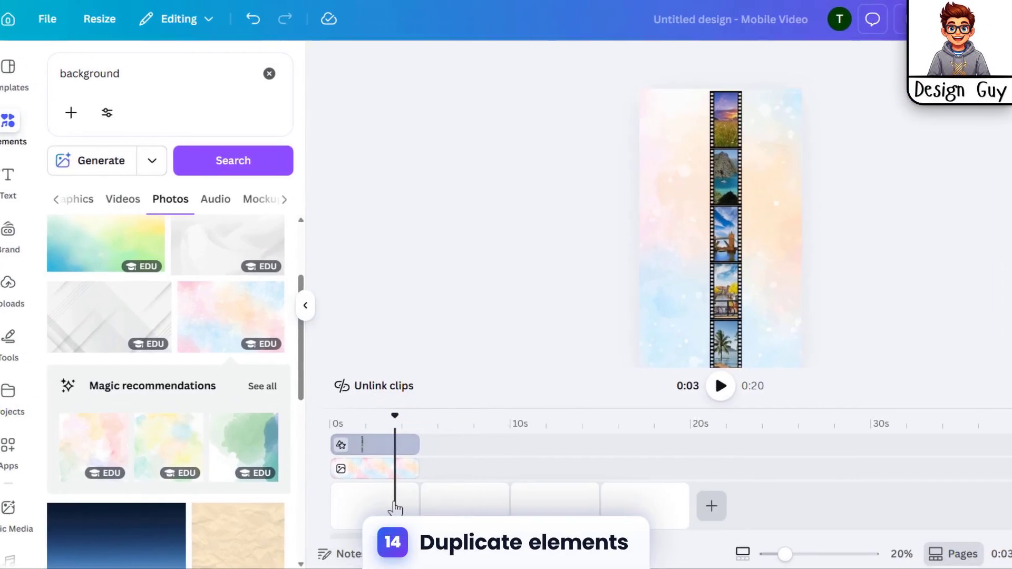
click(382, 502)
click(362, 448)
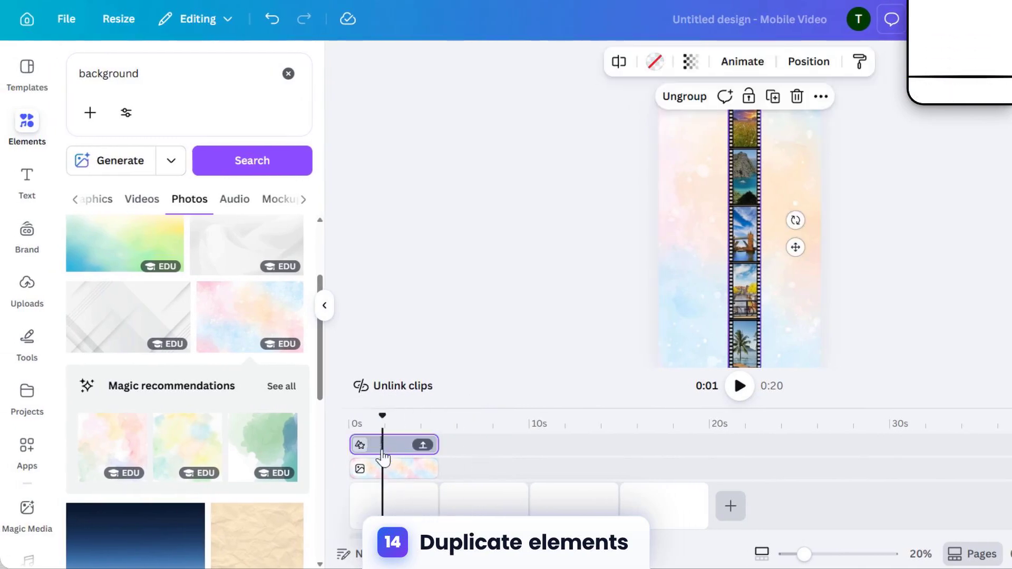
key(ctrl+d)
drag(395, 480, 483, 447)
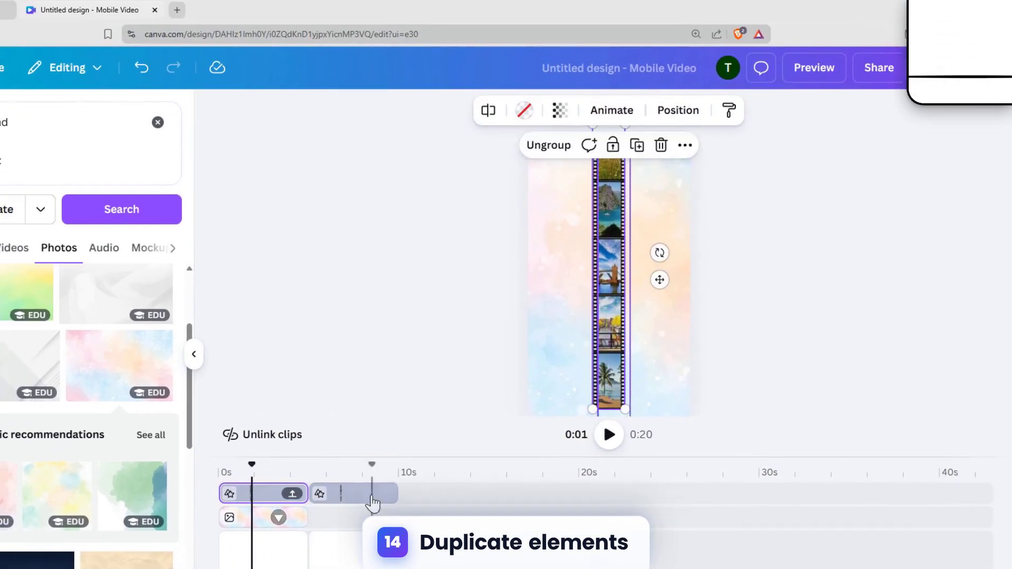
Select the whole film strip group of the second clip on the timeline.
click(499, 446)
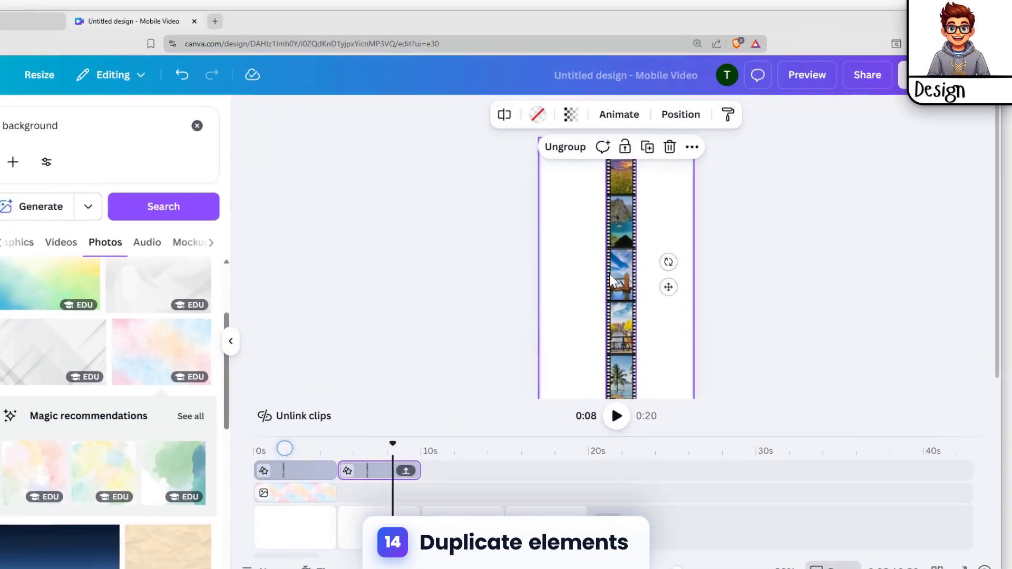
click(660, 235)
drag(608, 300, 609, 299)
key(ctrl+z)
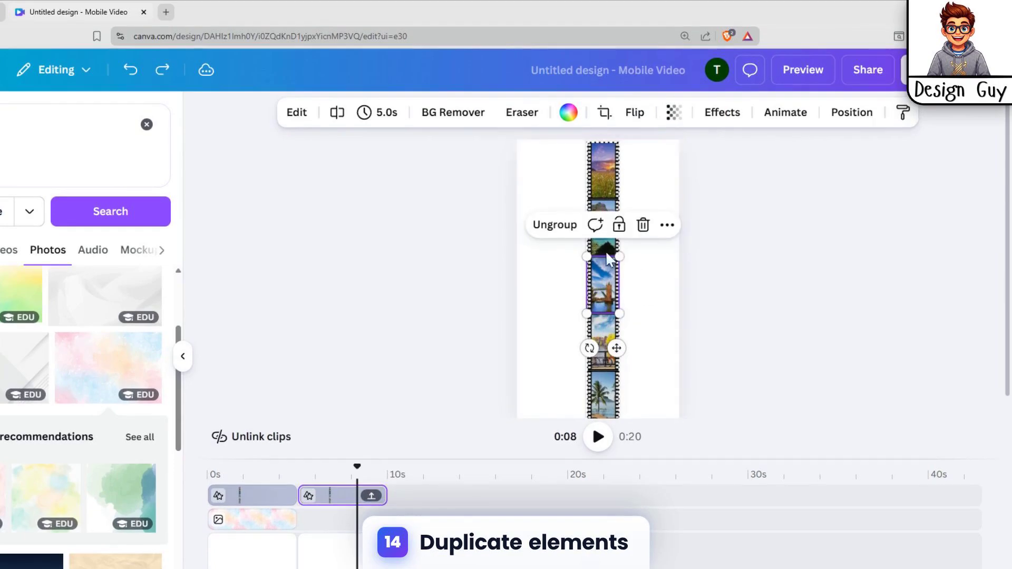
drag(556, 160, 645, 390)
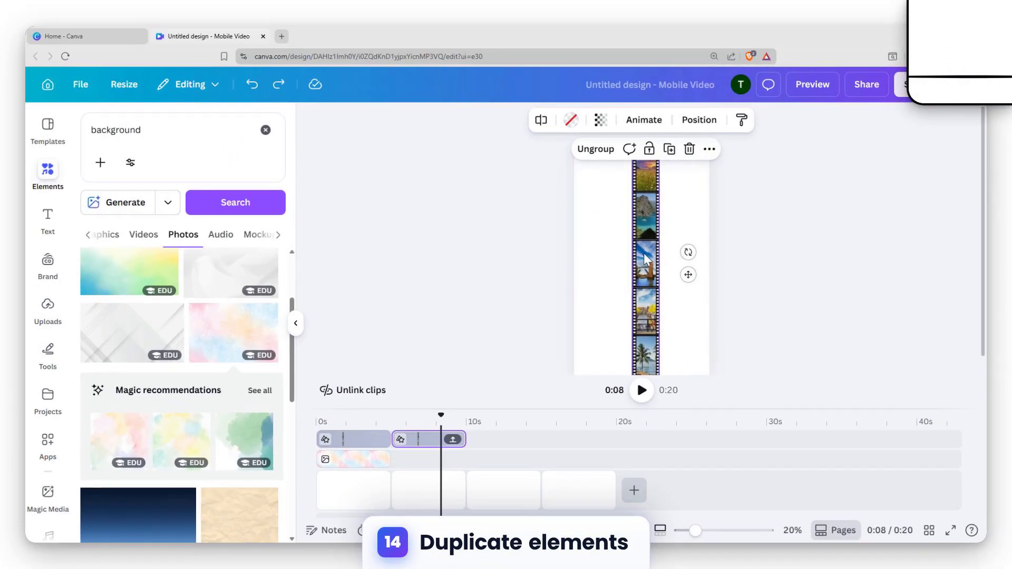
scroll(674, 241, up, 2)
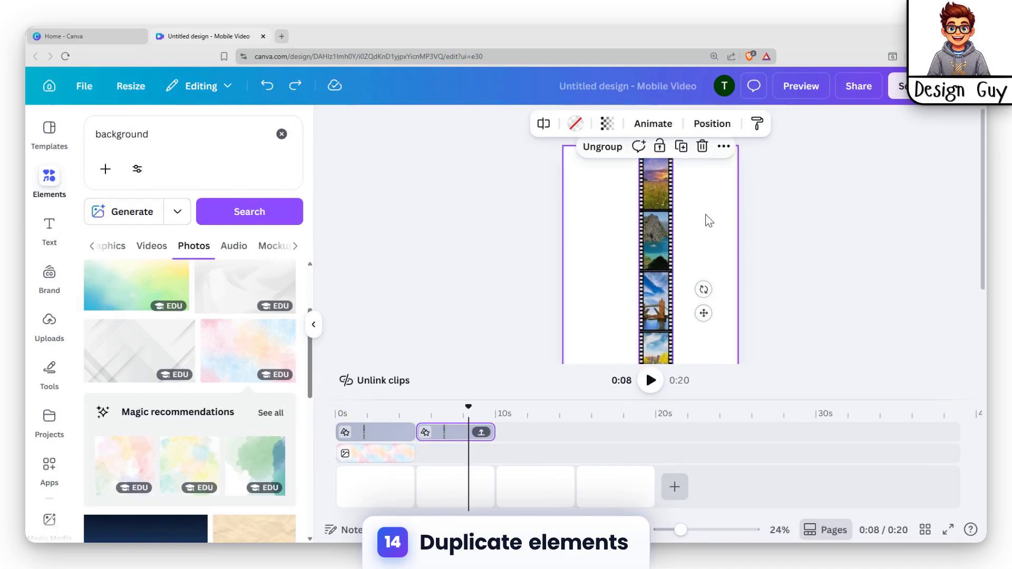
scroll(709, 220, up, 4)
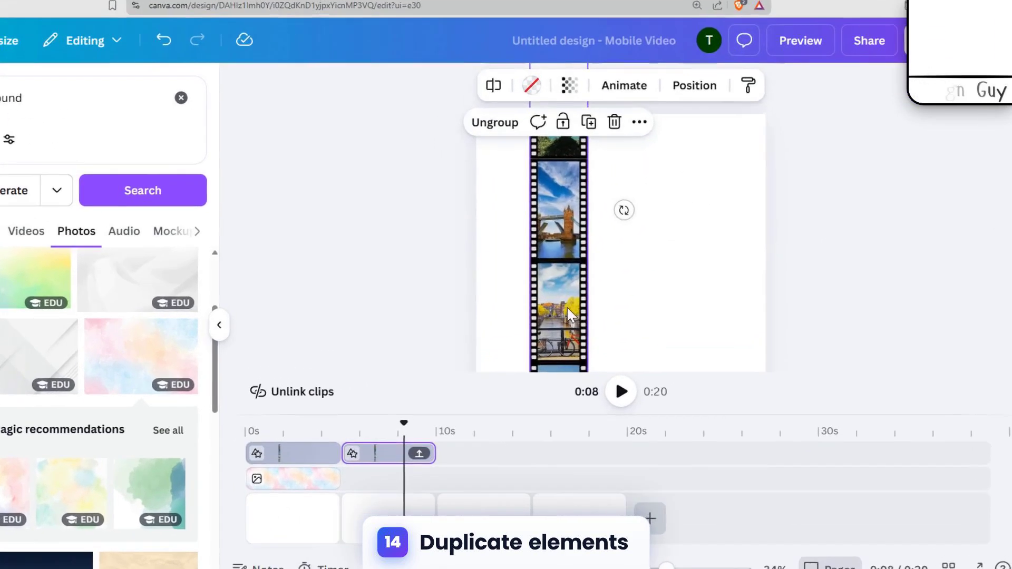
Inspect the second clip's film strip from its uppermost photo down to the palm beach photo at its lower end.
click(604, 313)
scroll(645, 305, down, 4)
scroll(645, 305, up, 2)
click(607, 297)
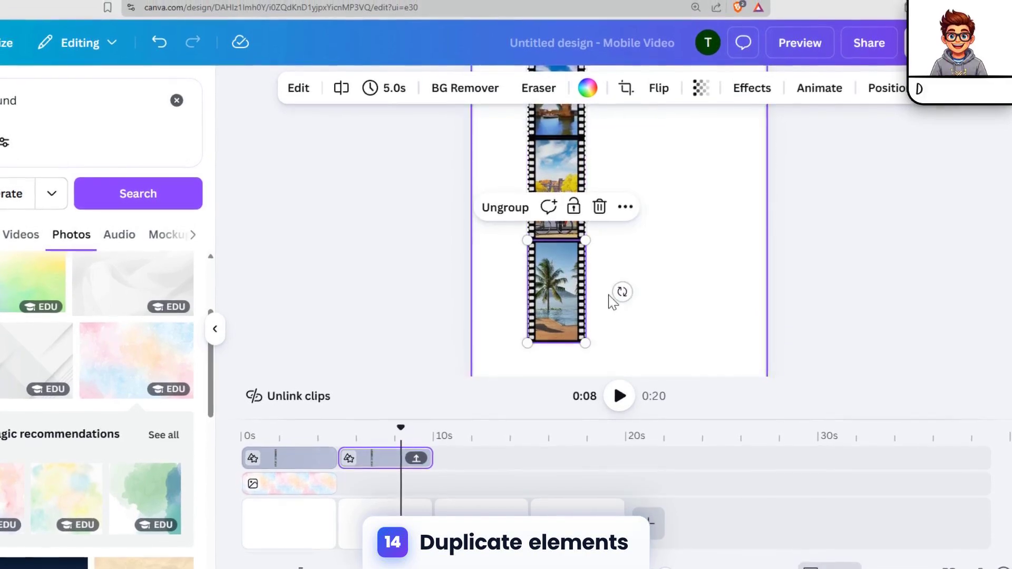
scroll(627, 296, up, 3)
drag(579, 184, 623, 261)
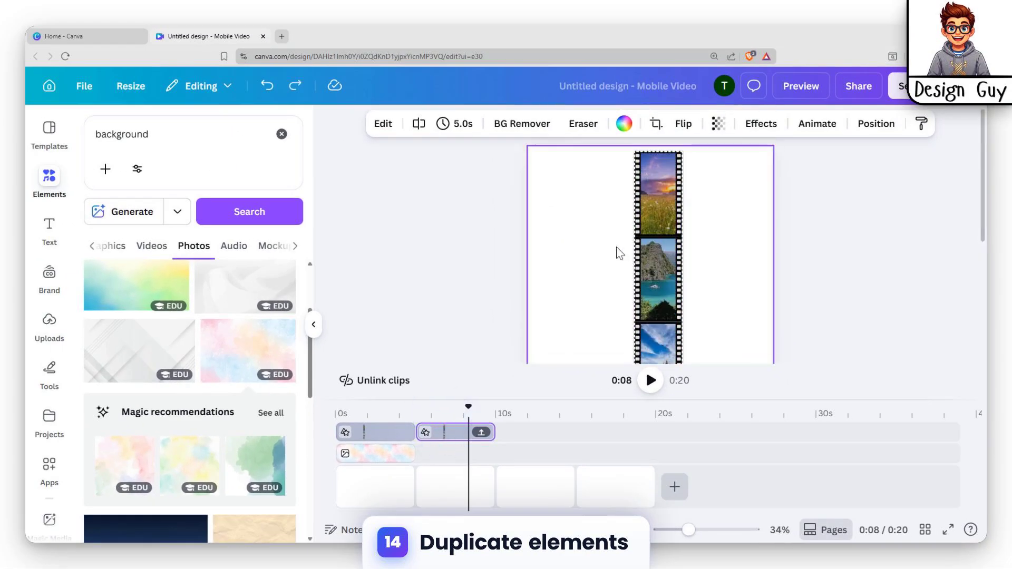
scroll(709, 316, down, 5)
click(672, 334)
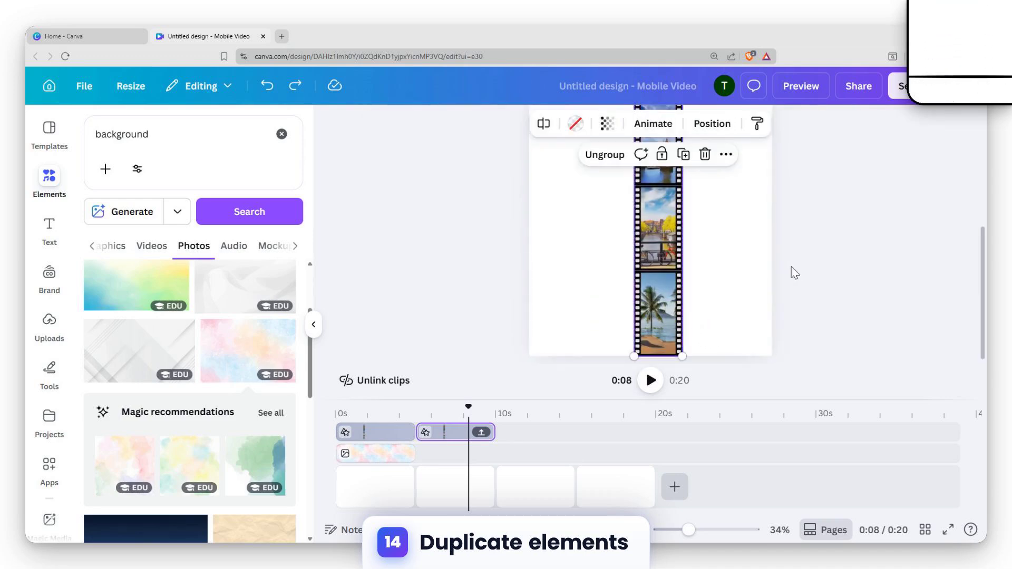
Enlarge the second clip's film strip to about half the page width, centred, with the palm beach photo ending at the page's lower edge.
drag(658, 327, 776, 352)
scroll(774, 269, down, 3)
drag(701, 227, 808, 343)
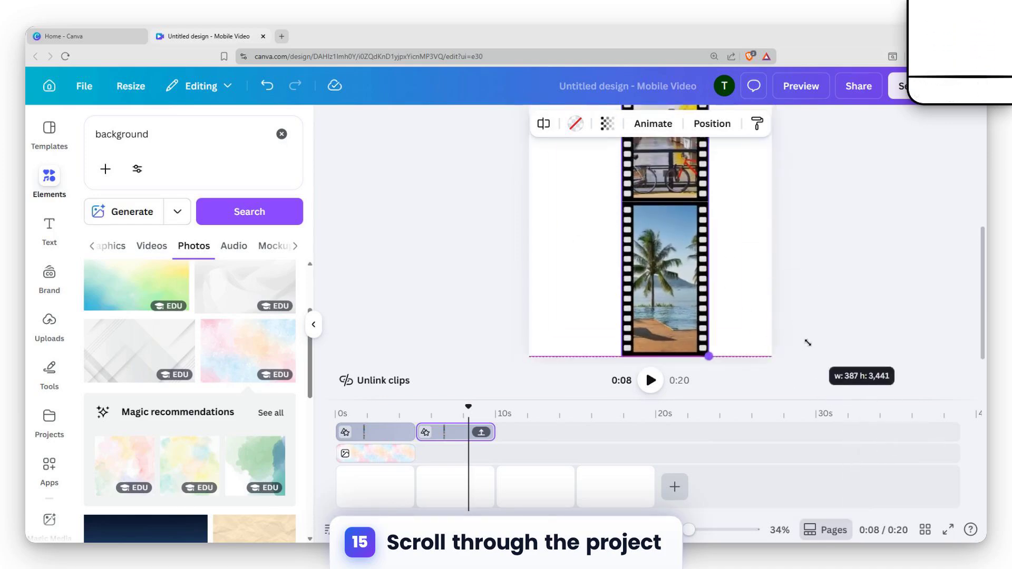
drag(708, 356, 722, 364)
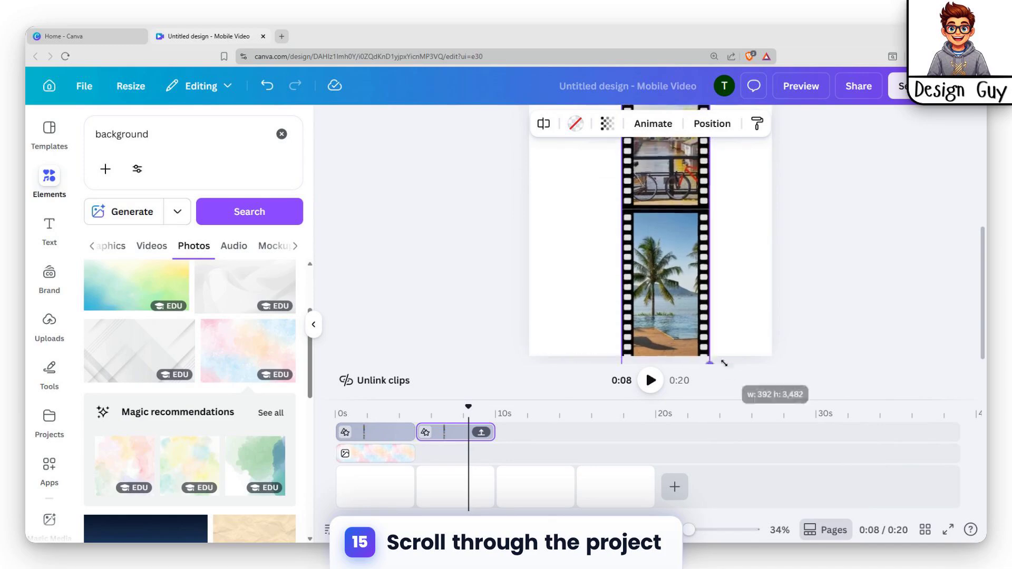
drag(673, 289, 613, 143)
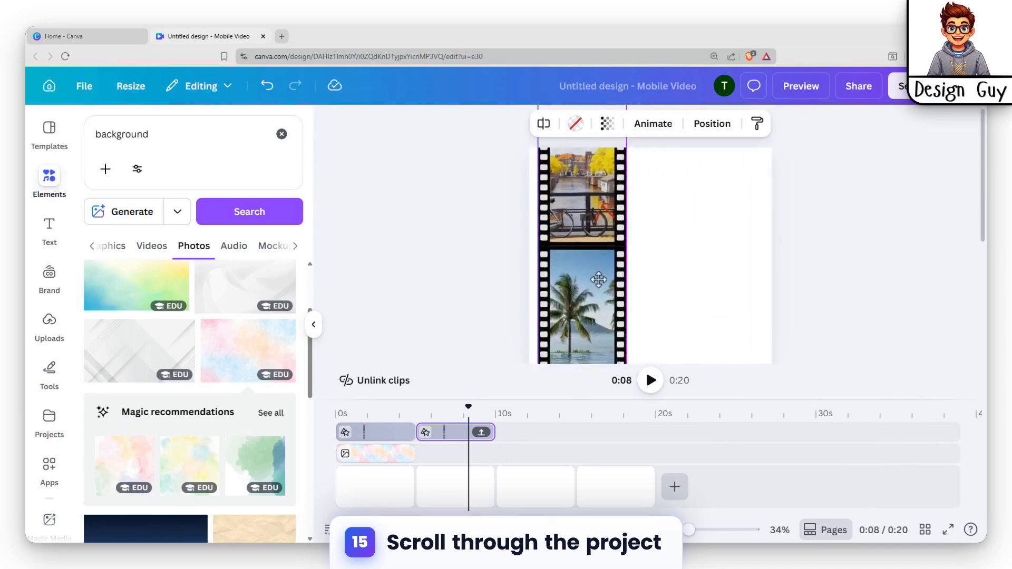
drag(612, 309, 787, 344)
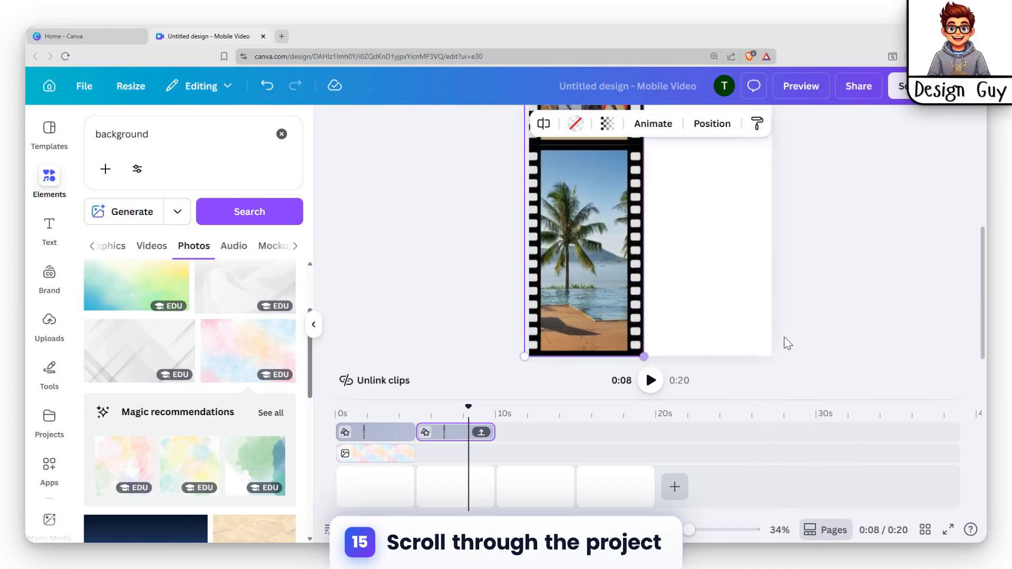
drag(610, 297, 670, 291)
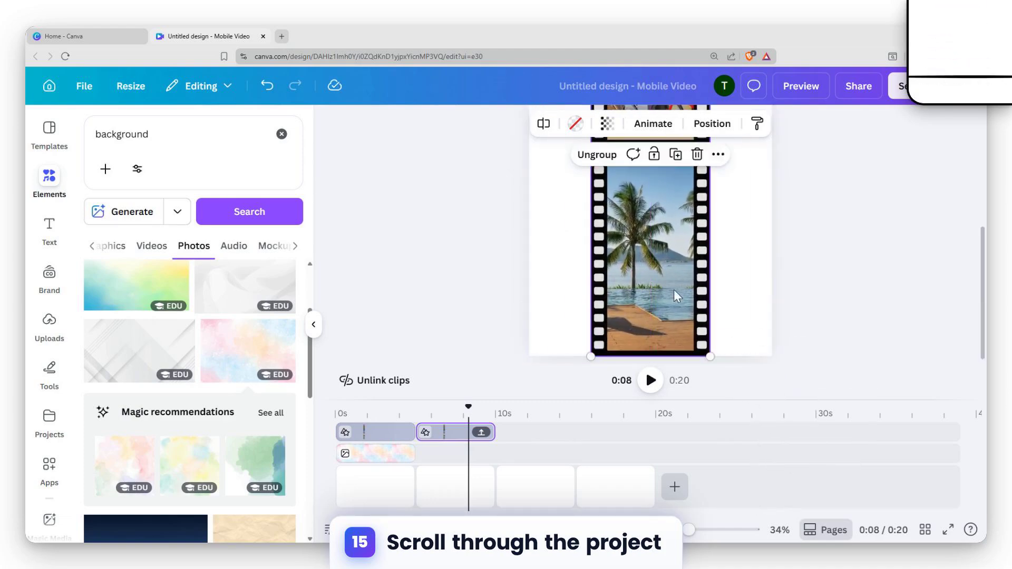
Duplicate the enlarged film strip clip twice and place the copies end to end on the same track, starting at 10 s and 15 s.
scroll(782, 290, up, 5)
scroll(775, 262, down, 5)
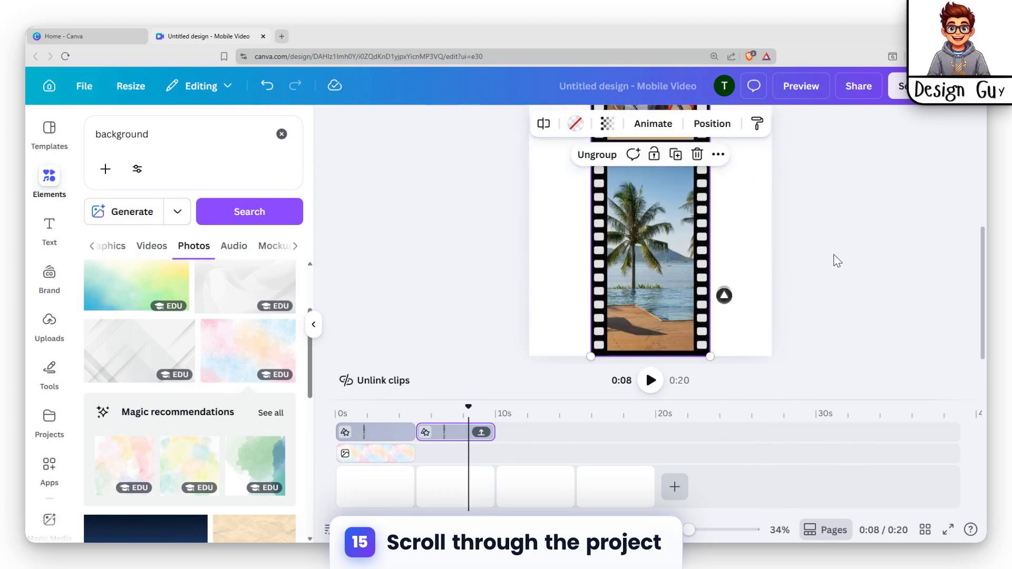
click(838, 260)
click(810, 260)
click(458, 433)
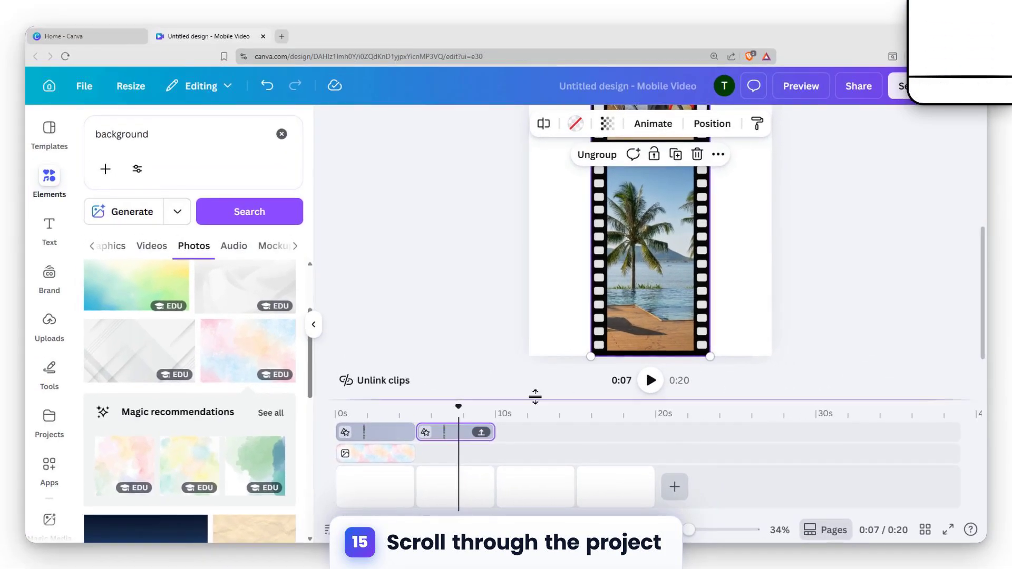
key(ctrl+d)
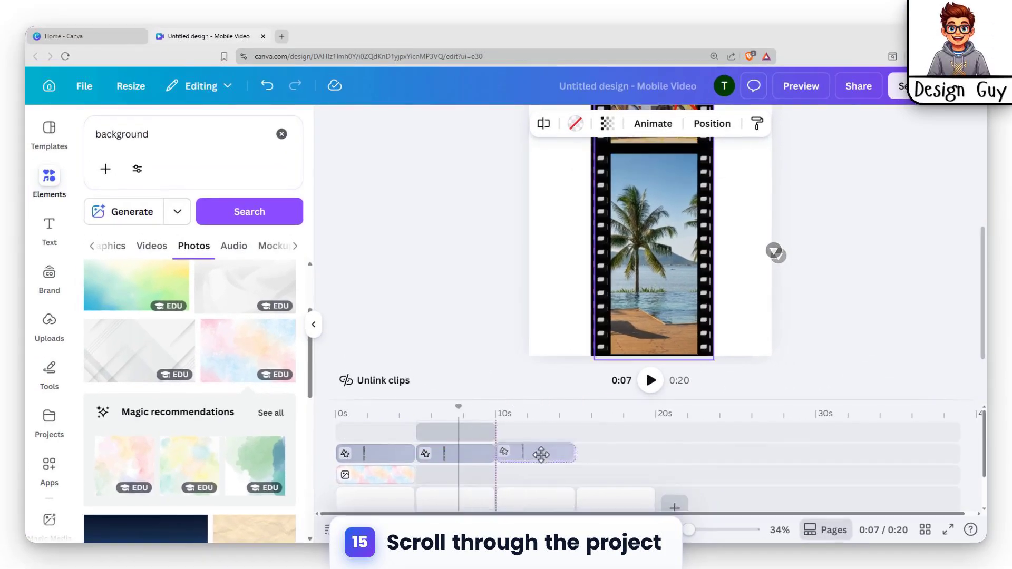
drag(540, 454, 603, 449)
key(ctrl+d)
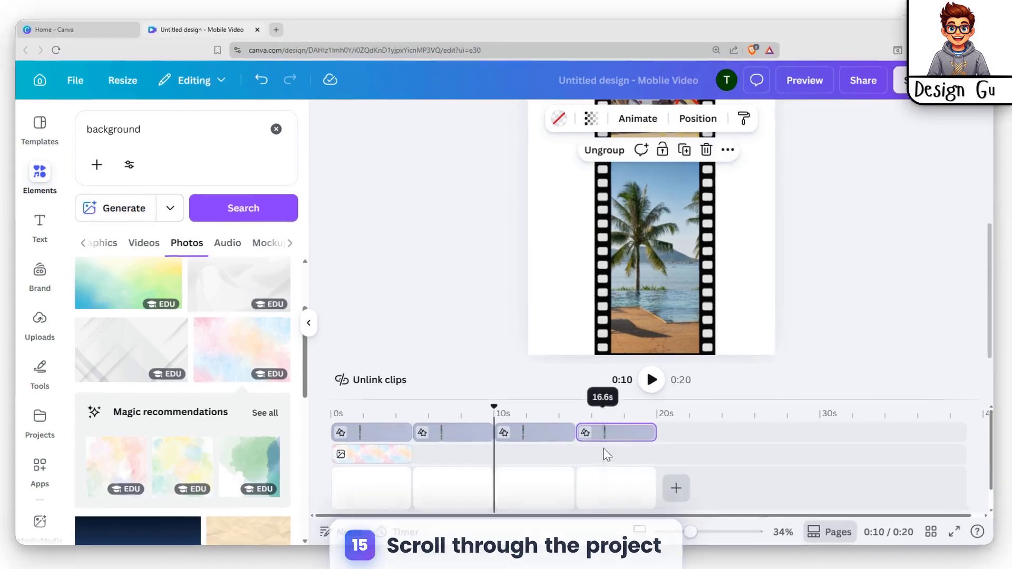
Move the third clip's film strip down until the canal photo with bicycles sits at the page's lower edge.
click(533, 434)
click(452, 416)
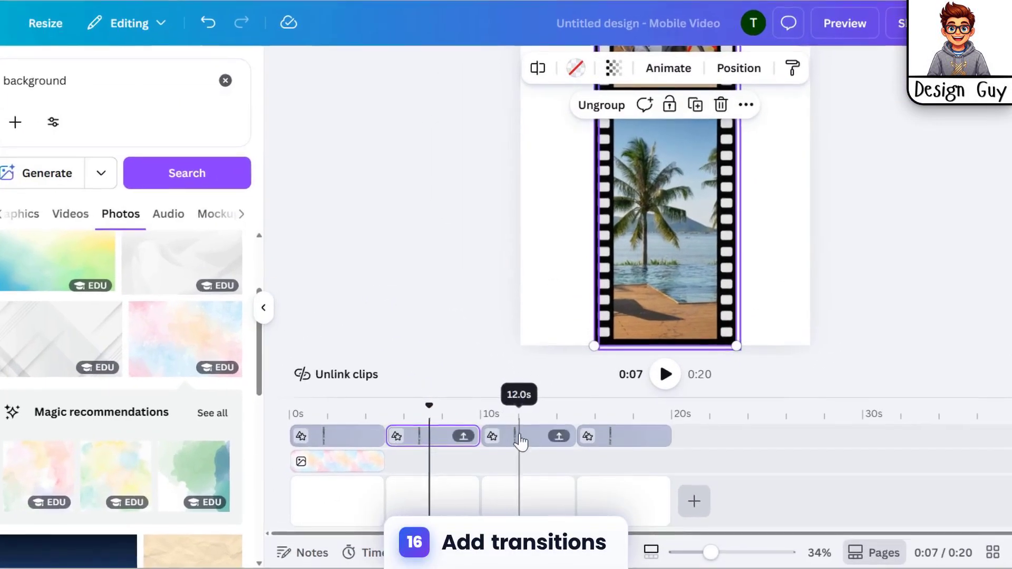
click(528, 415)
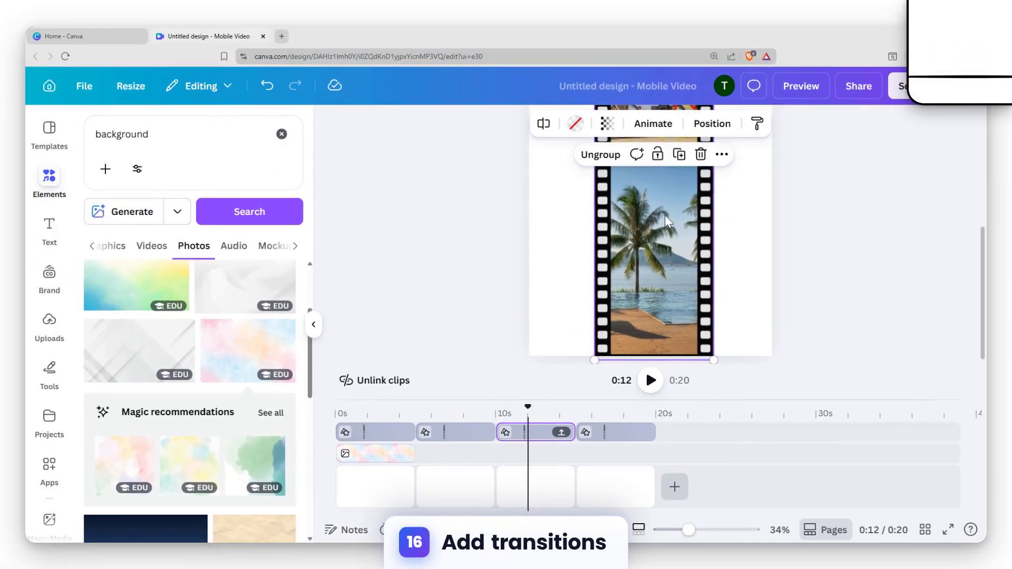
drag(679, 185, 664, 303)
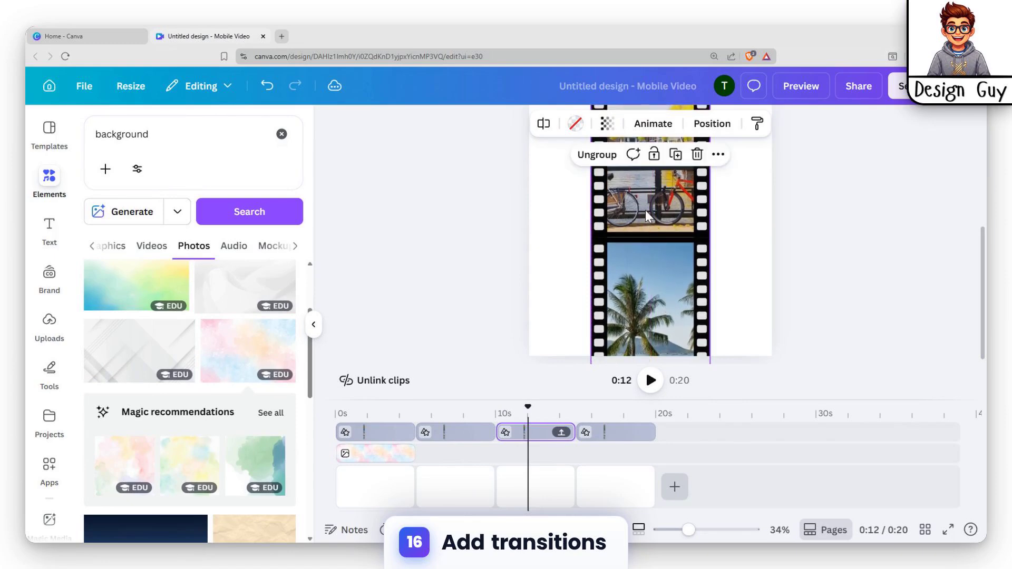
drag(645, 210, 649, 328)
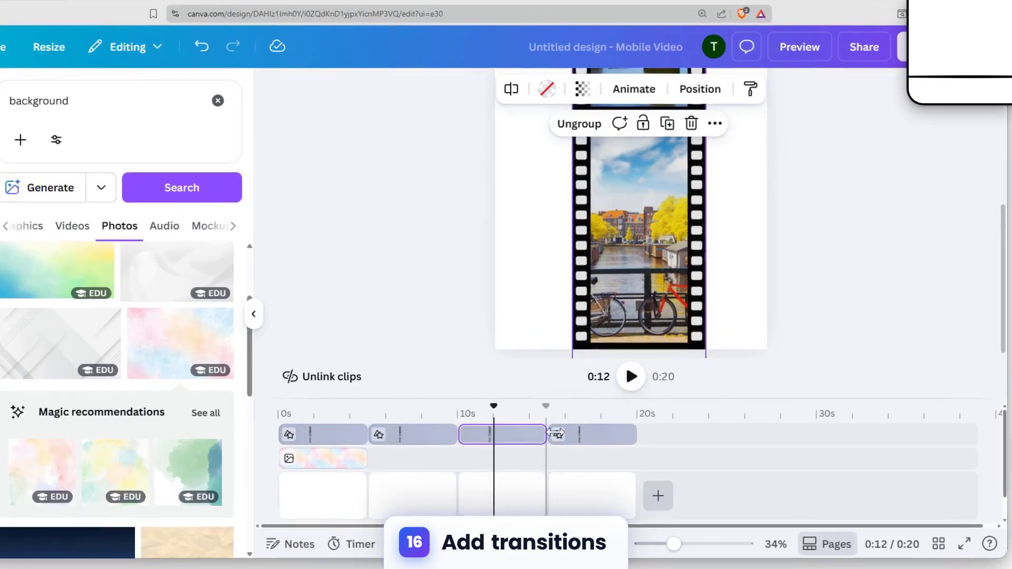
Move the fourth clip's film strip down until the Tower Bridge photo fills the lower part of the page.
click(609, 435)
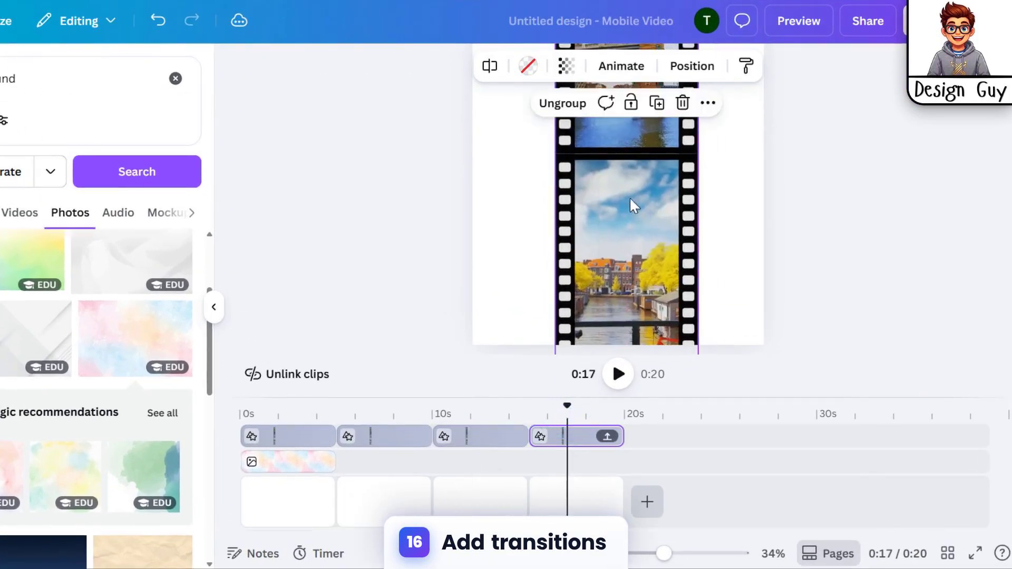
mouse_move(631, 199)
mouse_down()
mouse_move(621, 88)
mouse_move(628, 186)
mouse_up()
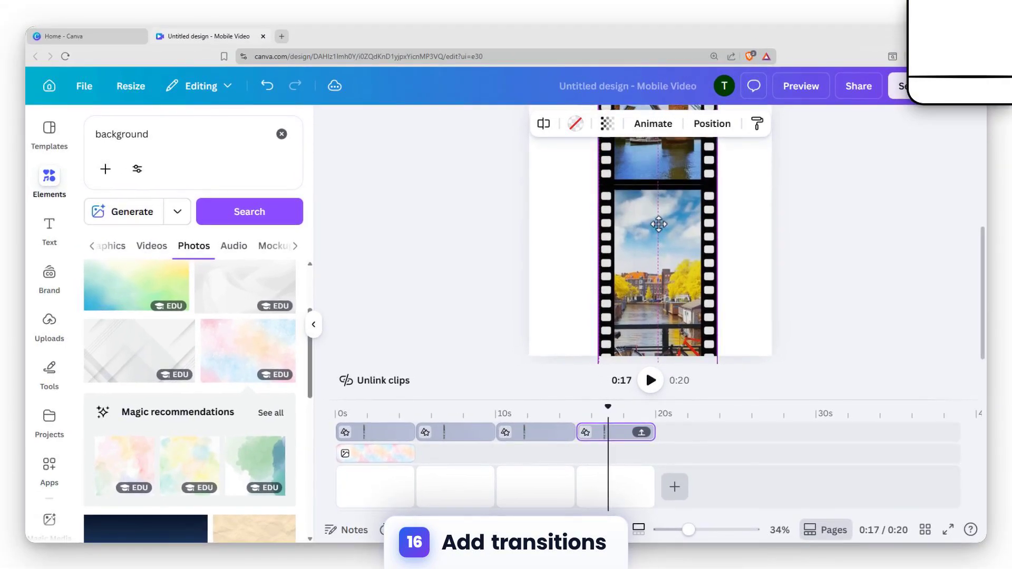
drag(658, 224, 658, 252)
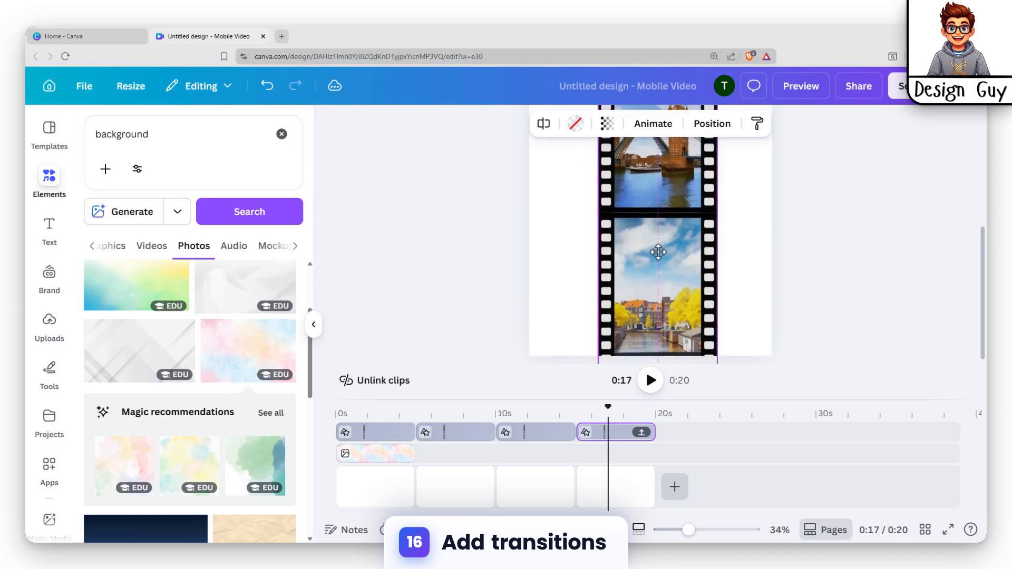
click(530, 442)
click(599, 431)
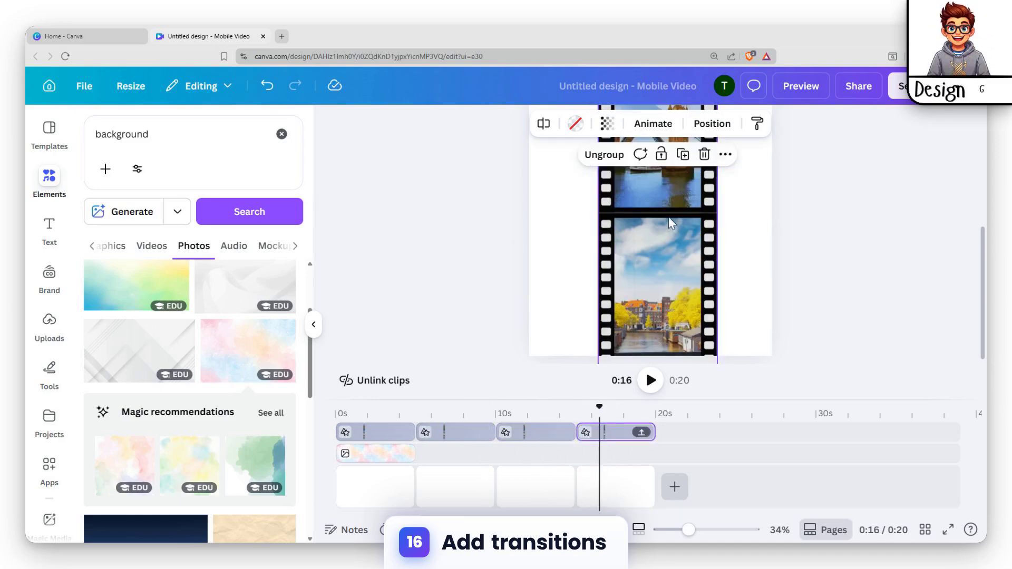
drag(668, 218, 659, 333)
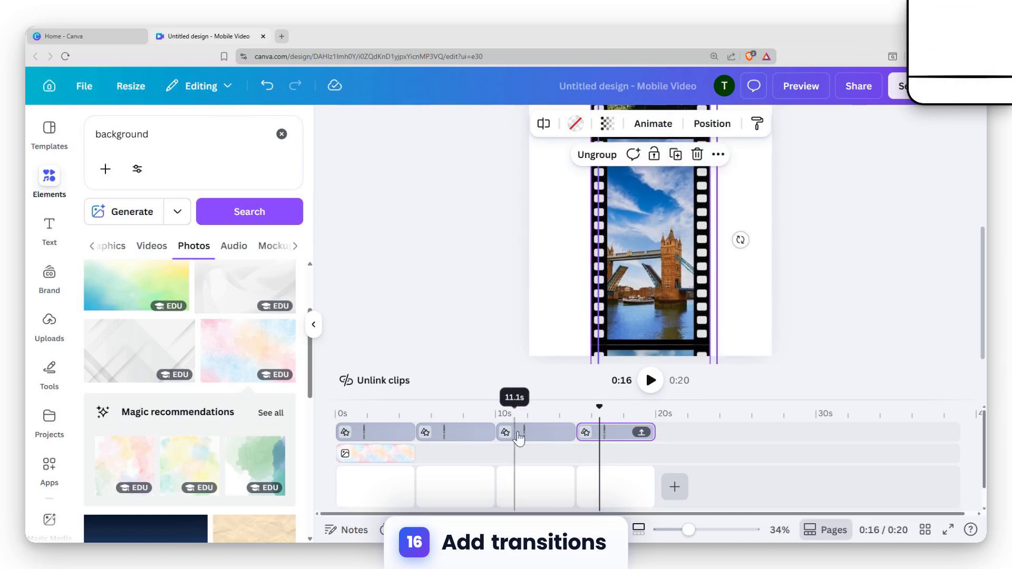
Add a Match & Move transition of 2.5 seconds between the first two blank clips and apply it between all scenes.
click(533, 432)
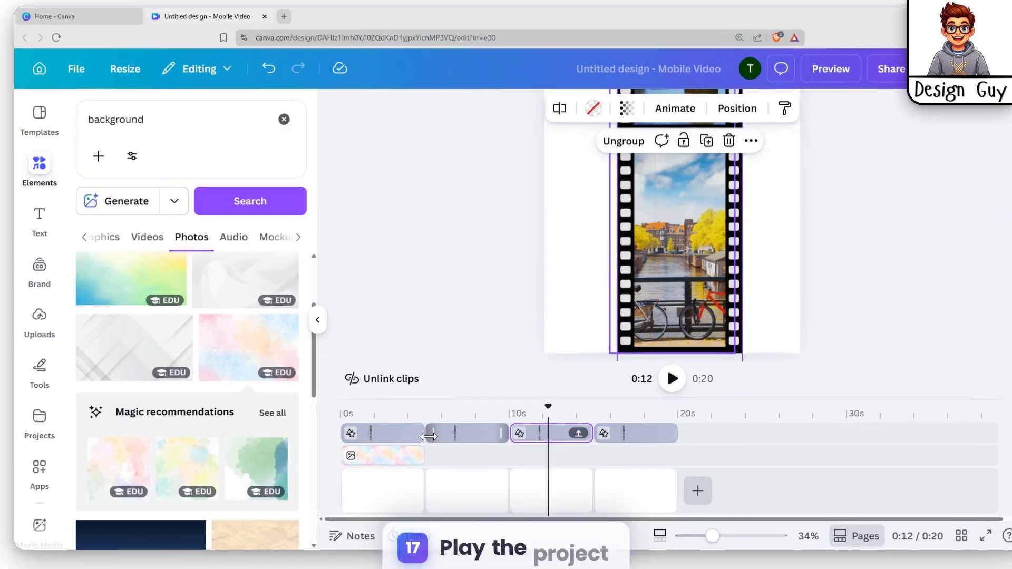
click(417, 437)
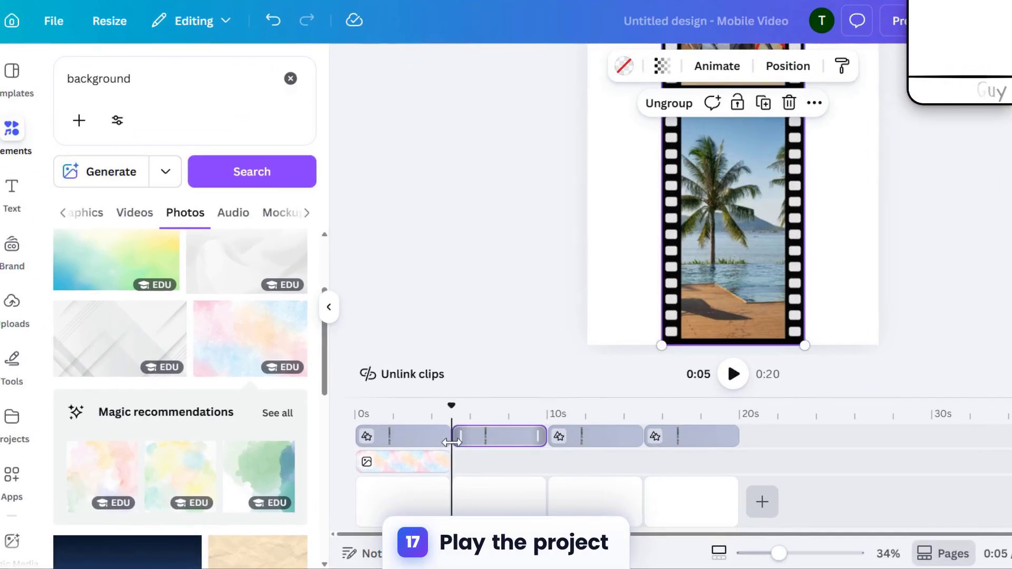
click(450, 510)
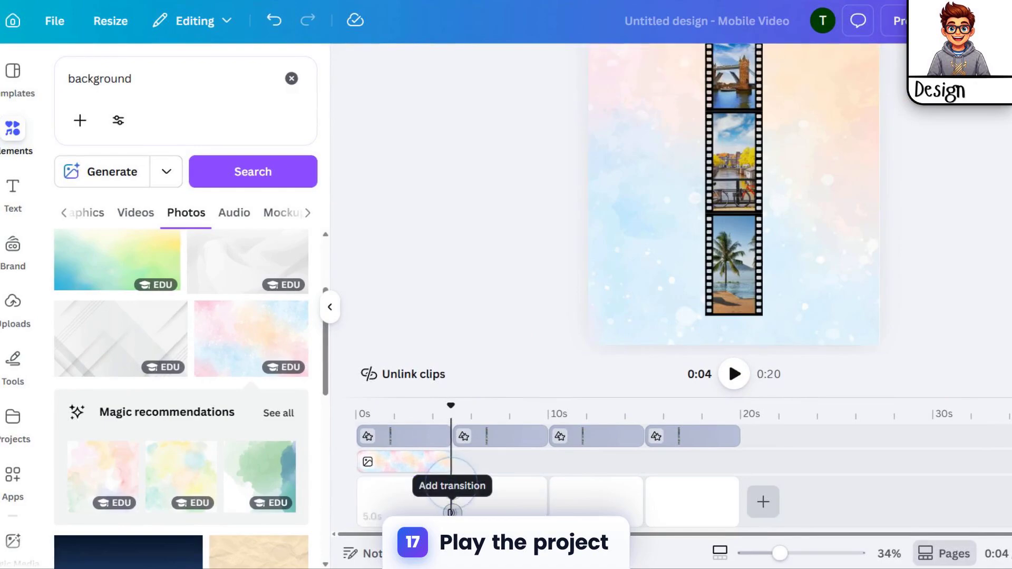
click(450, 511)
click(95, 361)
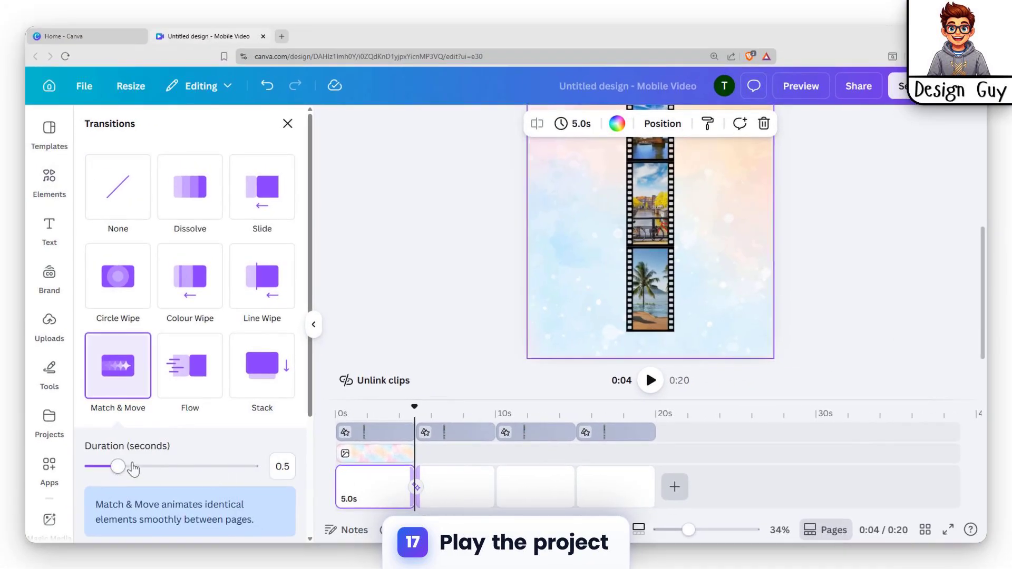
scroll(248, 484, down, 3)
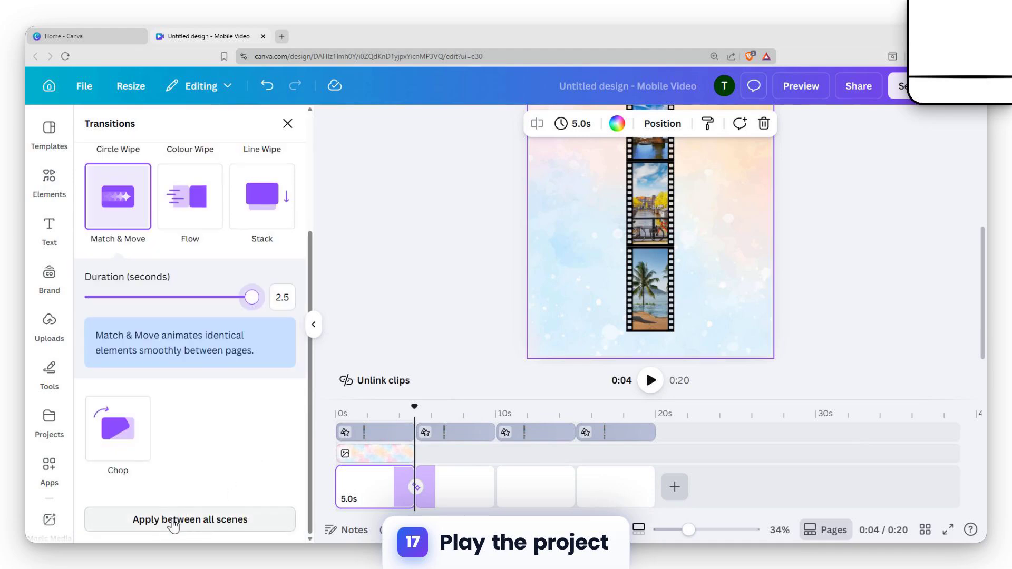
click(217, 520)
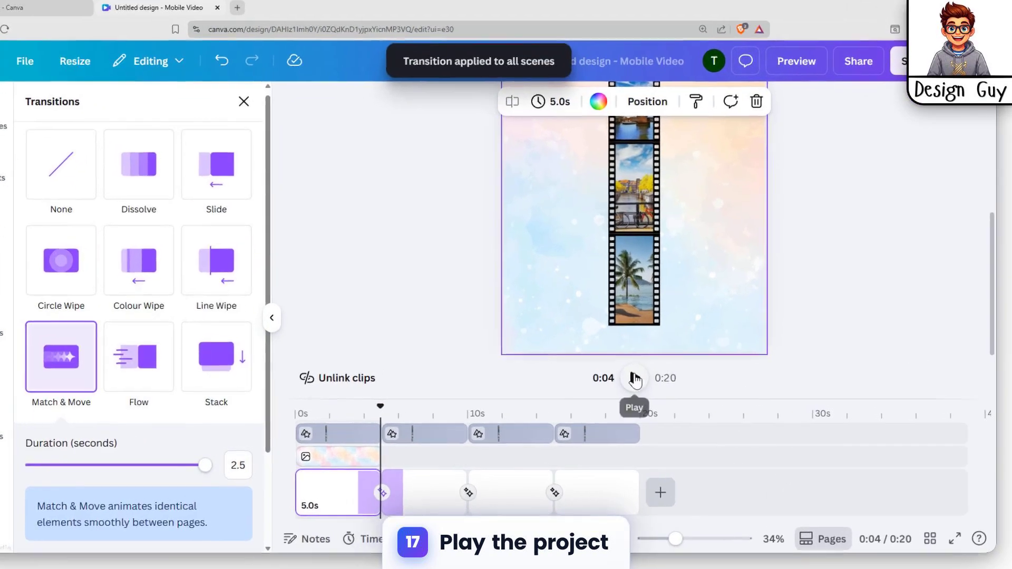
Play the video from 4 s to its end to review the film strip transitions.
click(651, 380)
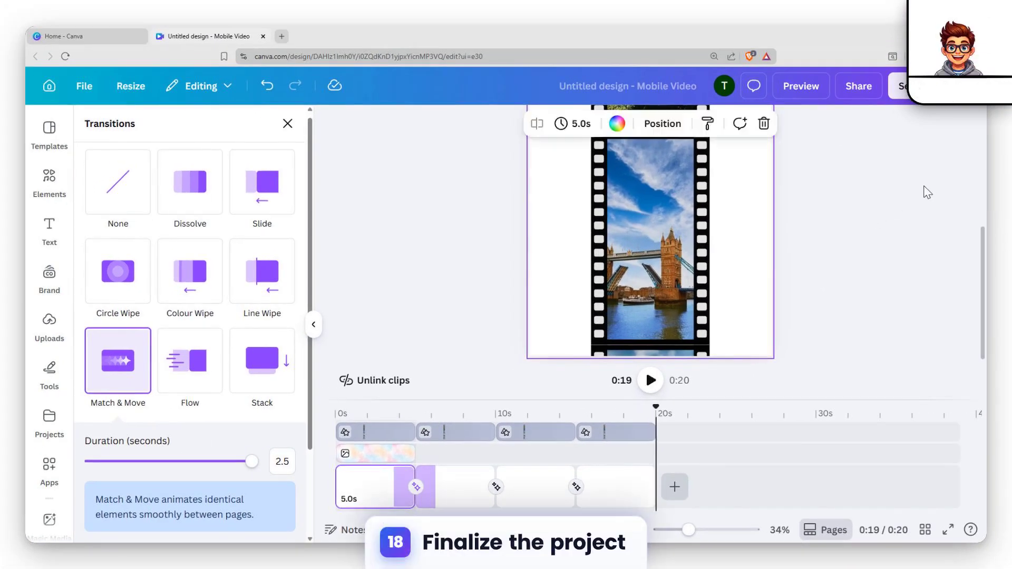
click(929, 192)
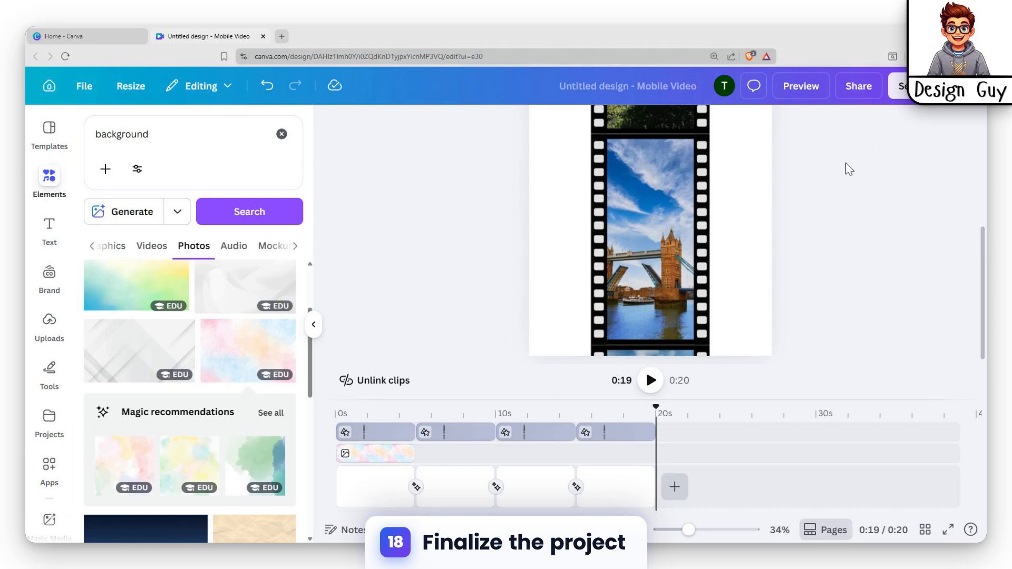
scroll(849, 169, up, 5)
scroll(557, 310, down, 5)
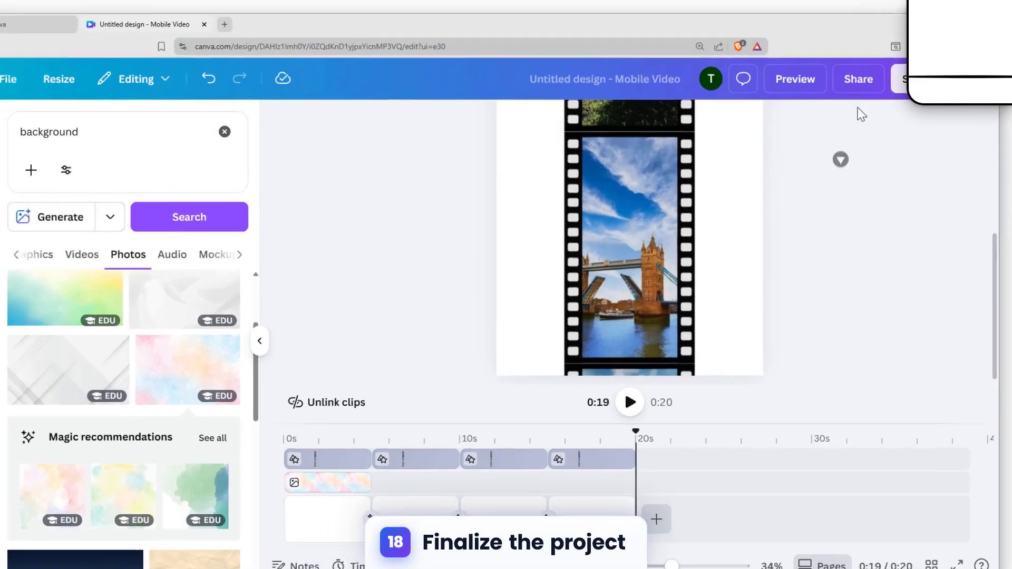
Open the design's download settings and choose PDF Print as the file type, leaving the file unexported.
click(859, 86)
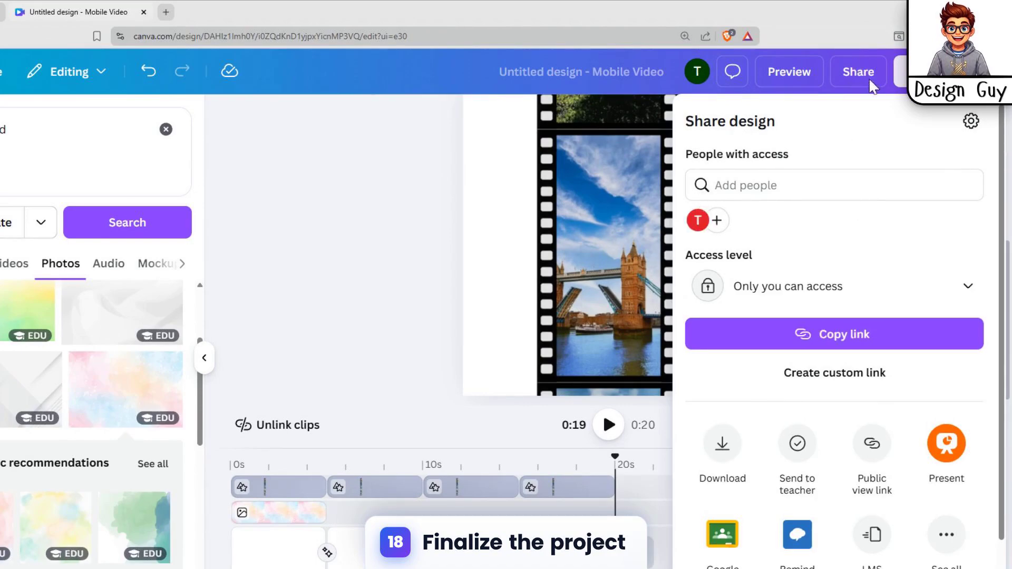
click(722, 445)
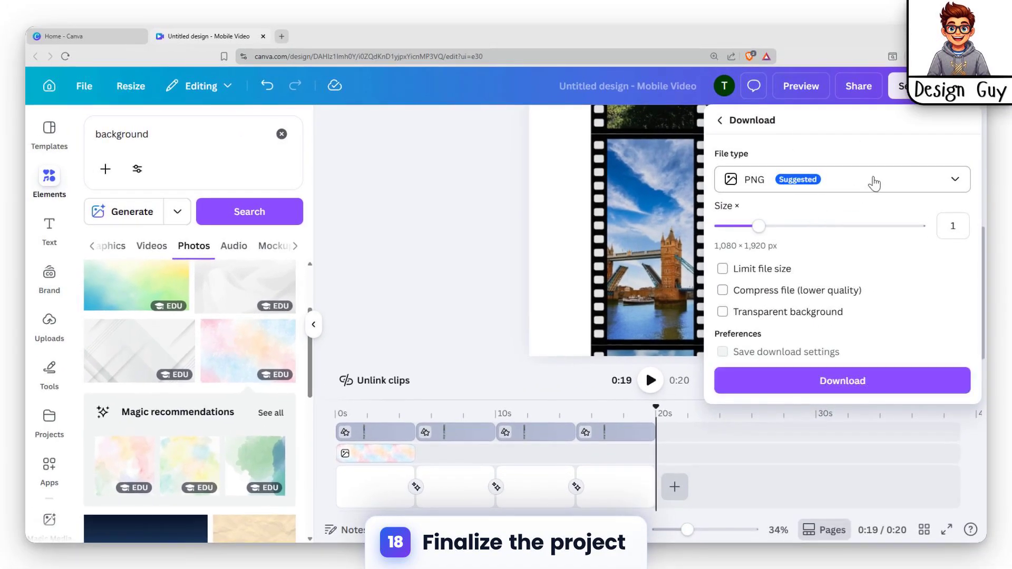
click(873, 182)
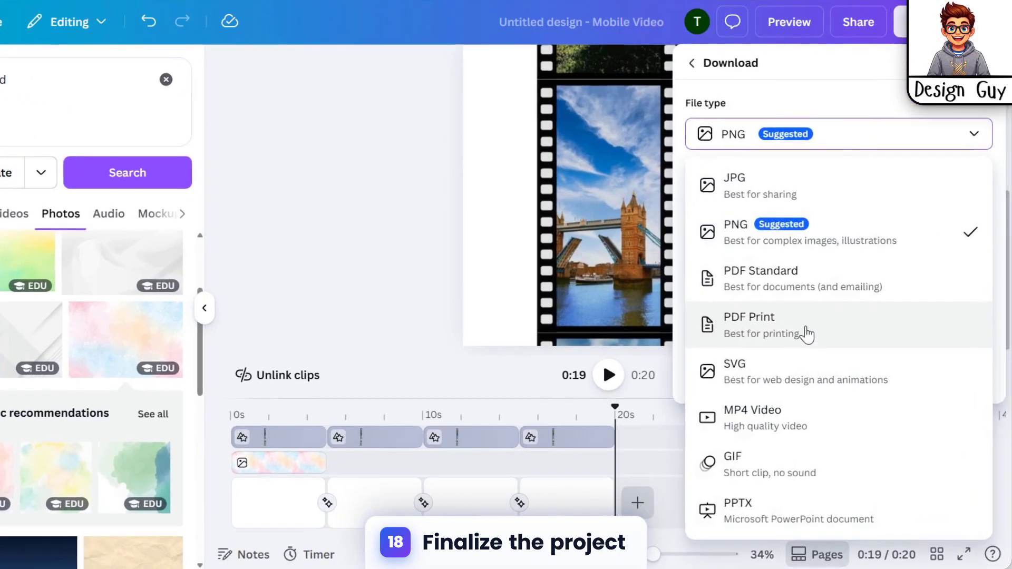
click(806, 333)
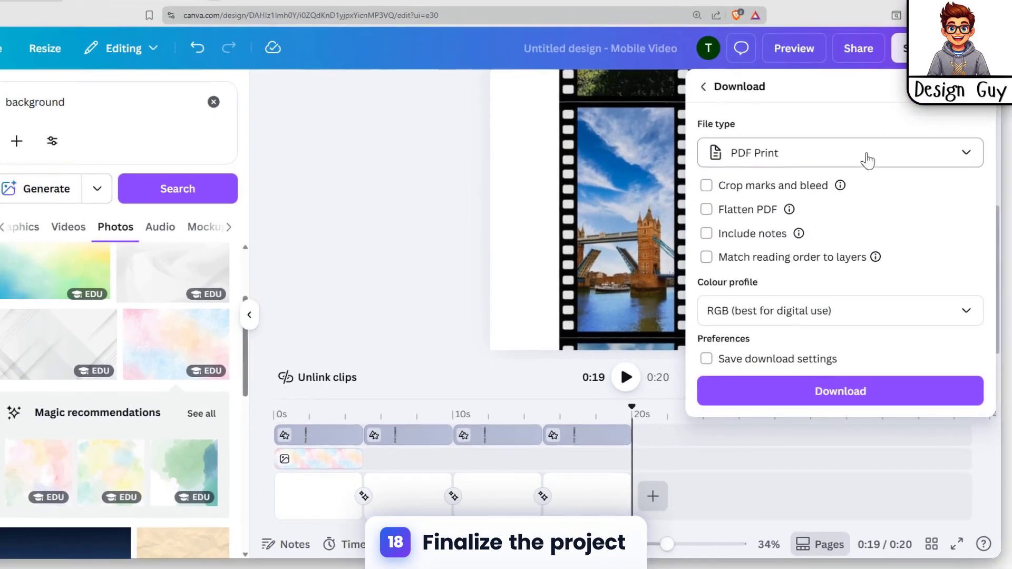
click(867, 134)
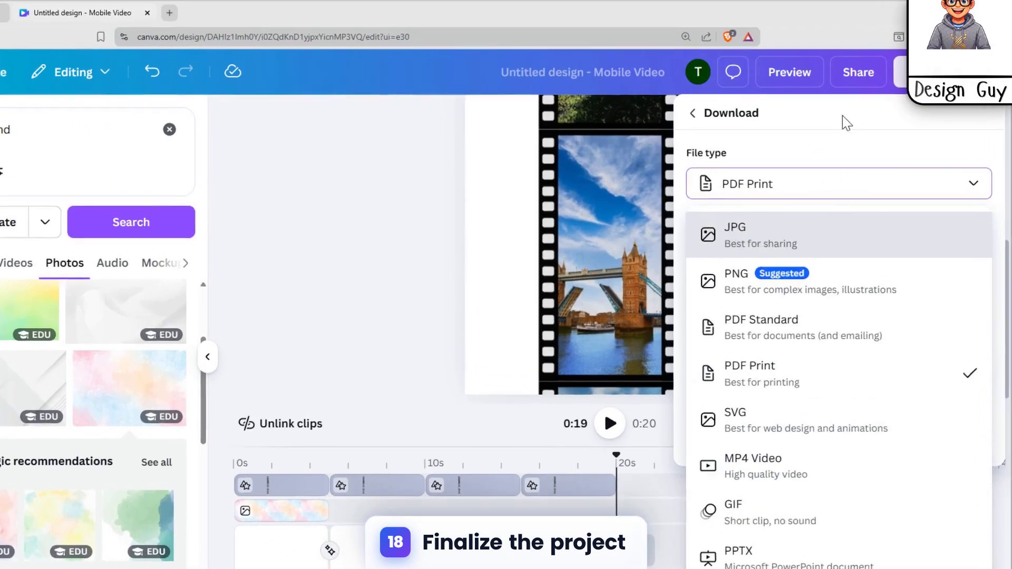
click(847, 131)
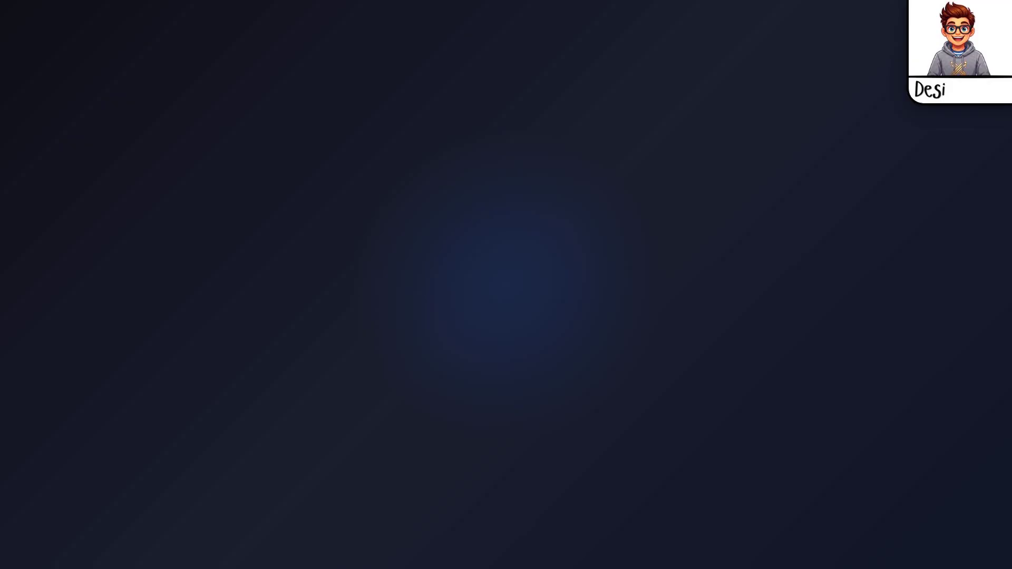